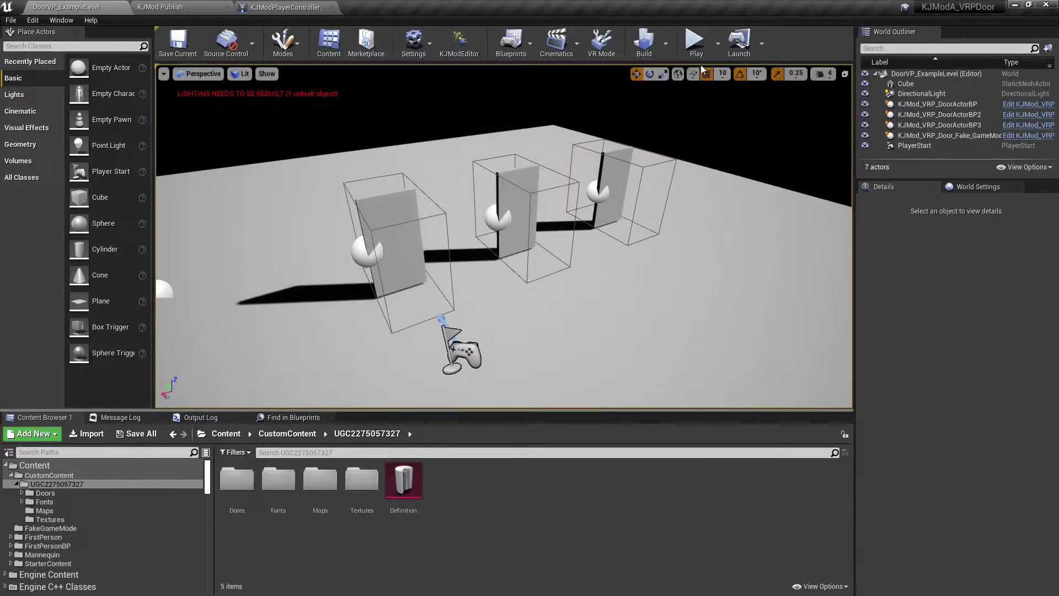
Play-test the example level, walk up to the left and right doors, open the right door, and stop the session.
click(694, 42)
key(w)
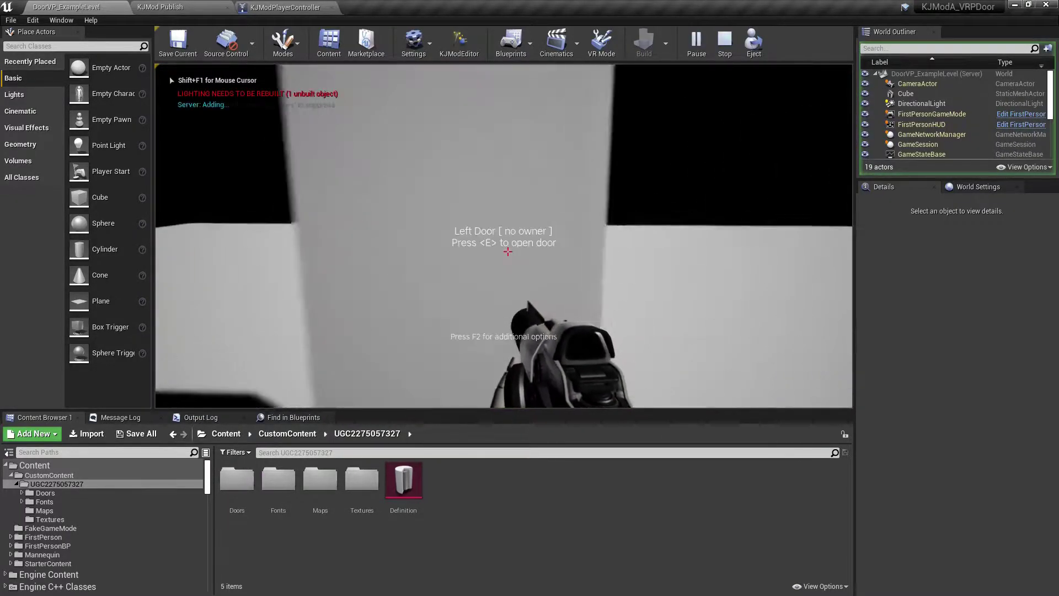
key(d)
key(w)
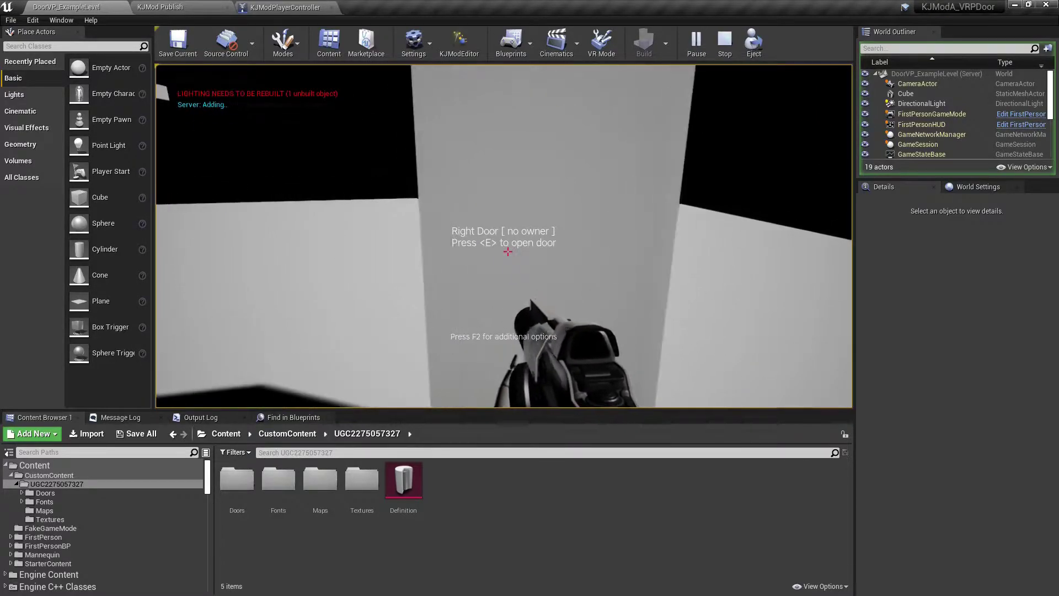
key(e)
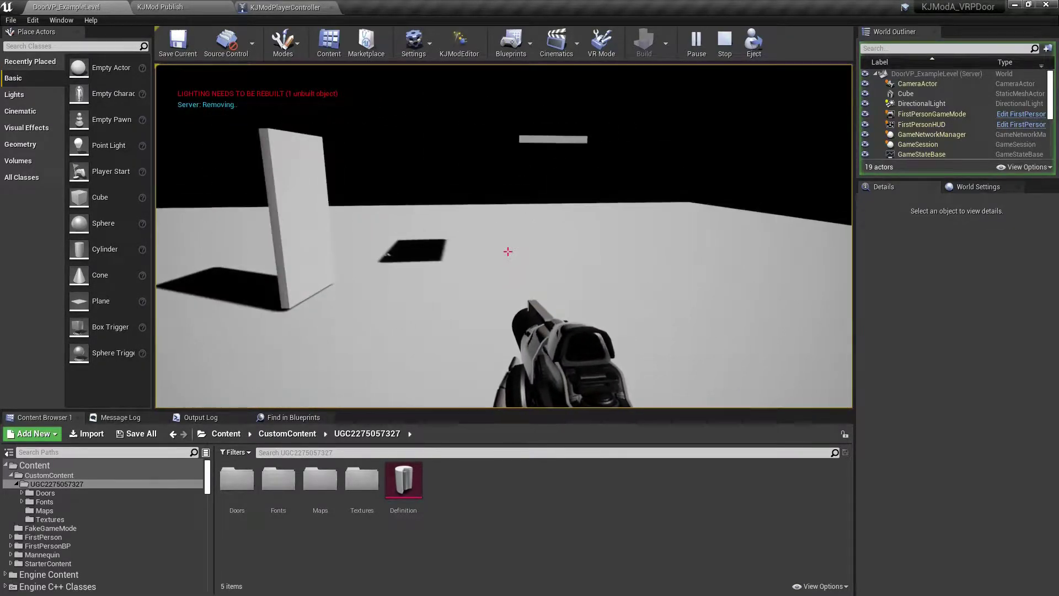
key(Escape)
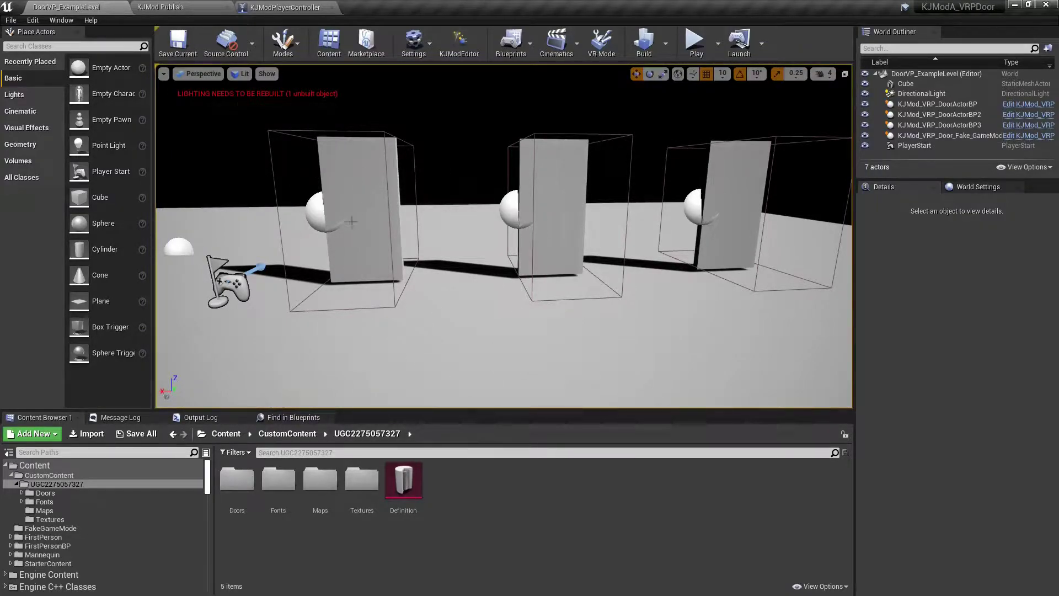
Examine the left door actor's ownership, display name and visualisation settings.
click(354, 219)
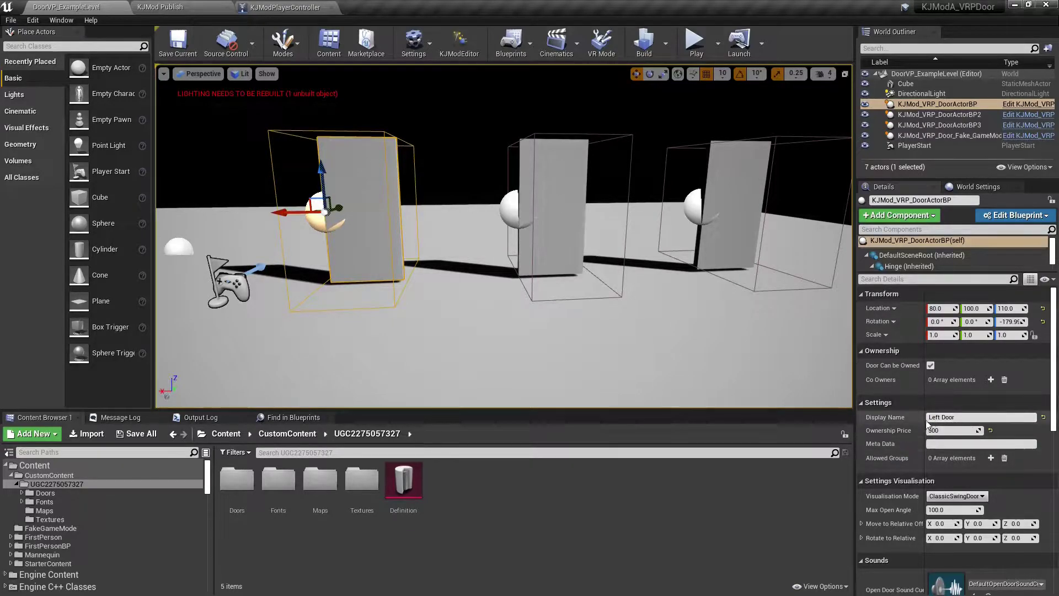
click(534, 301)
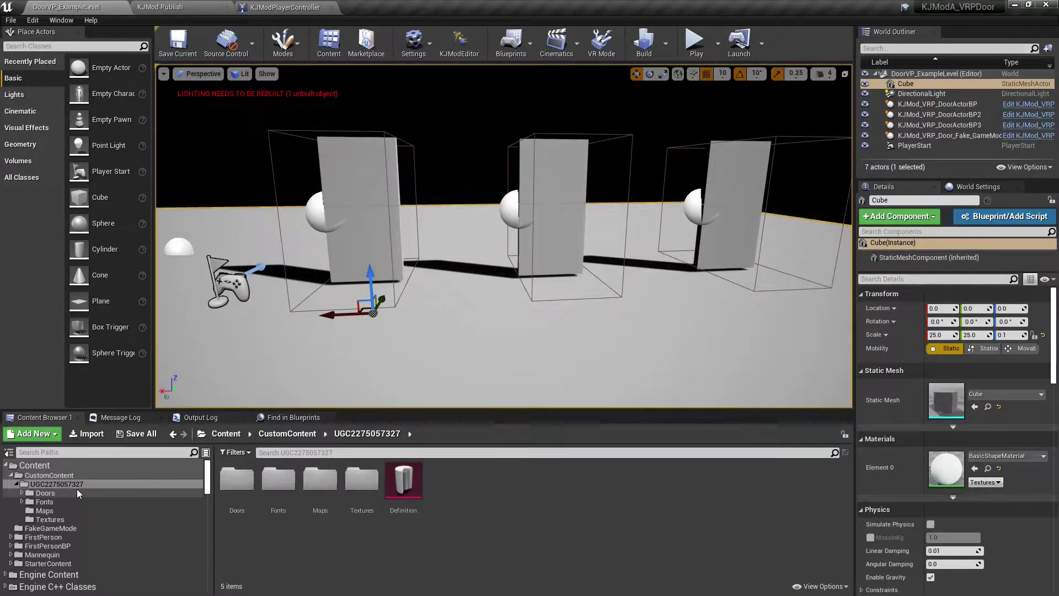
right_click(48, 481)
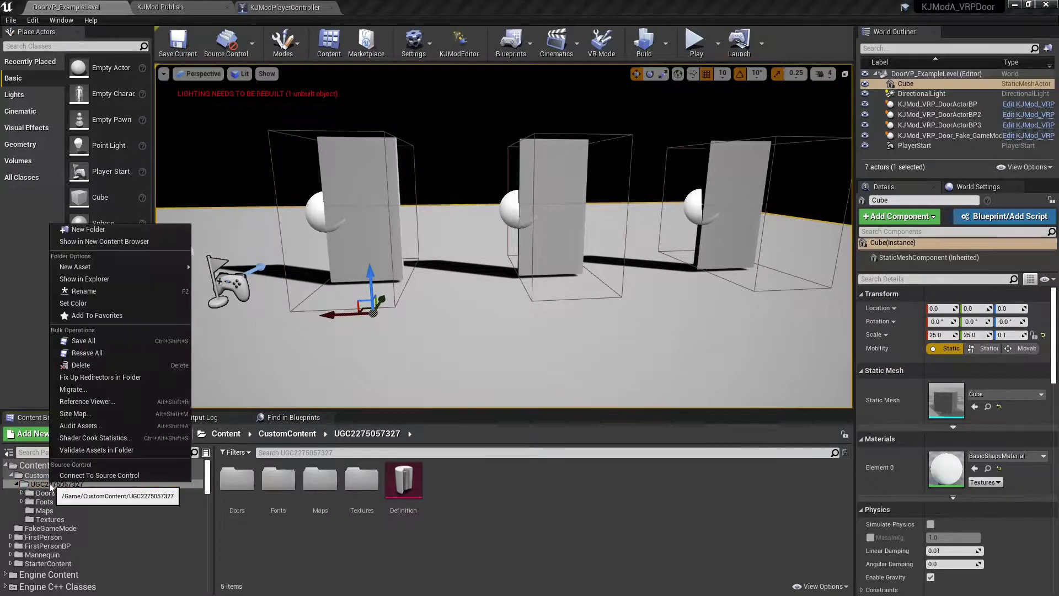
click(145, 390)
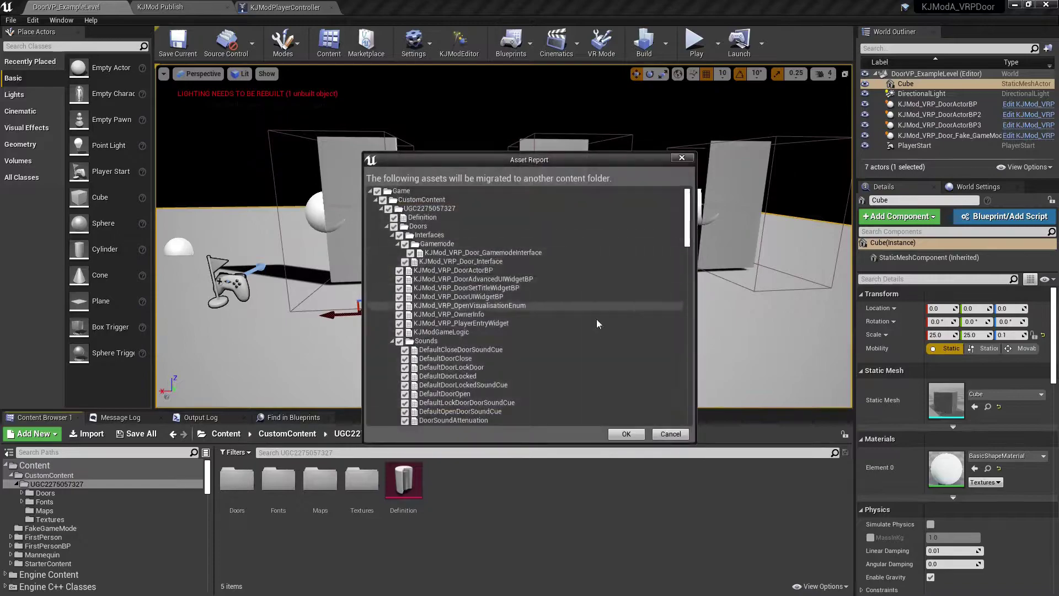
click(381, 209)
click(376, 218)
click(376, 226)
click(376, 235)
click(376, 244)
click(383, 244)
click(383, 235)
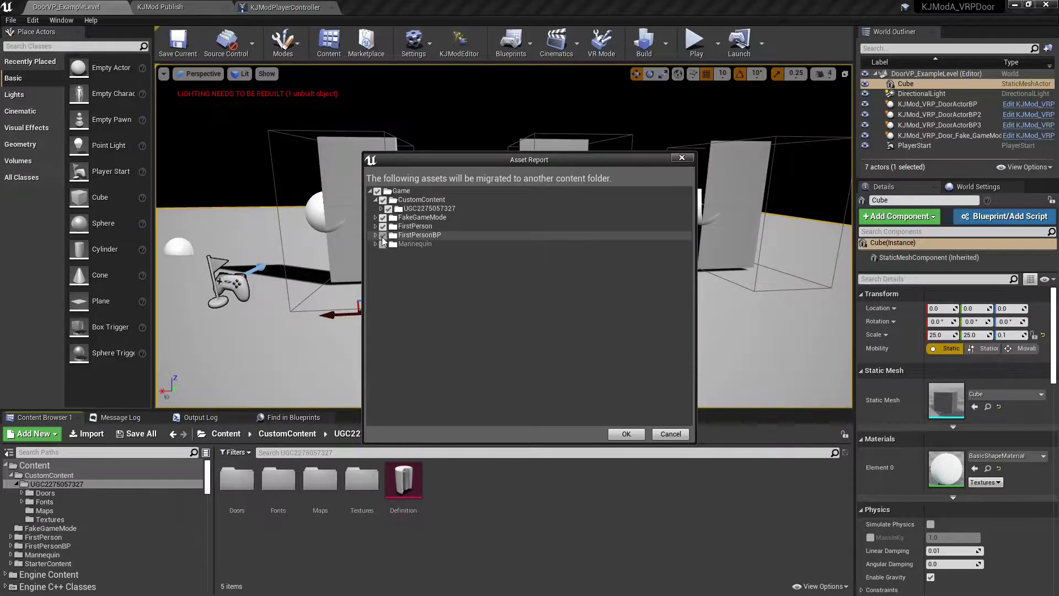
click(383, 226)
click(383, 217)
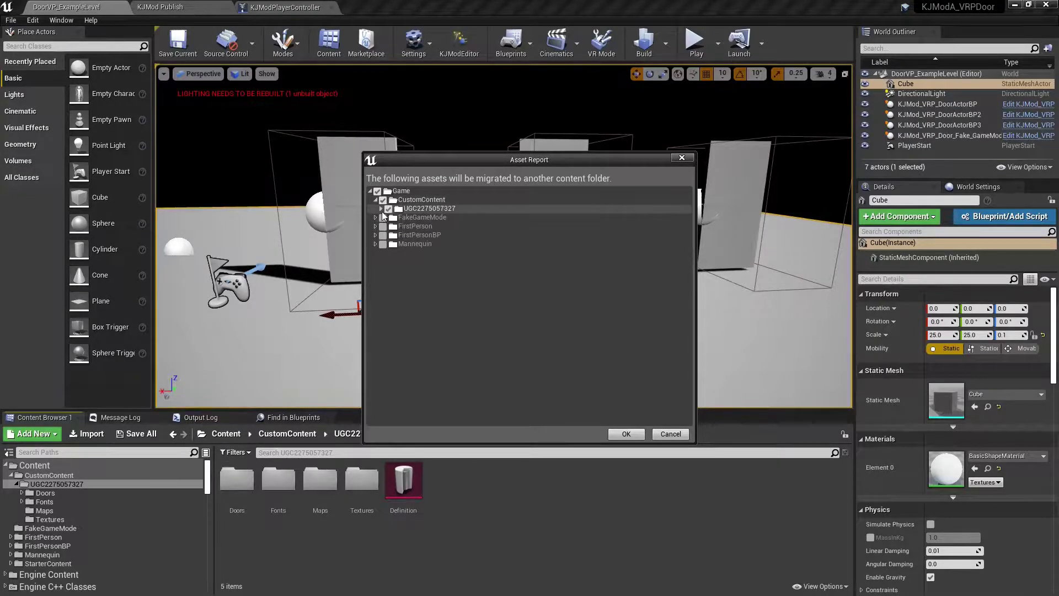
click(381, 208)
click(386, 227)
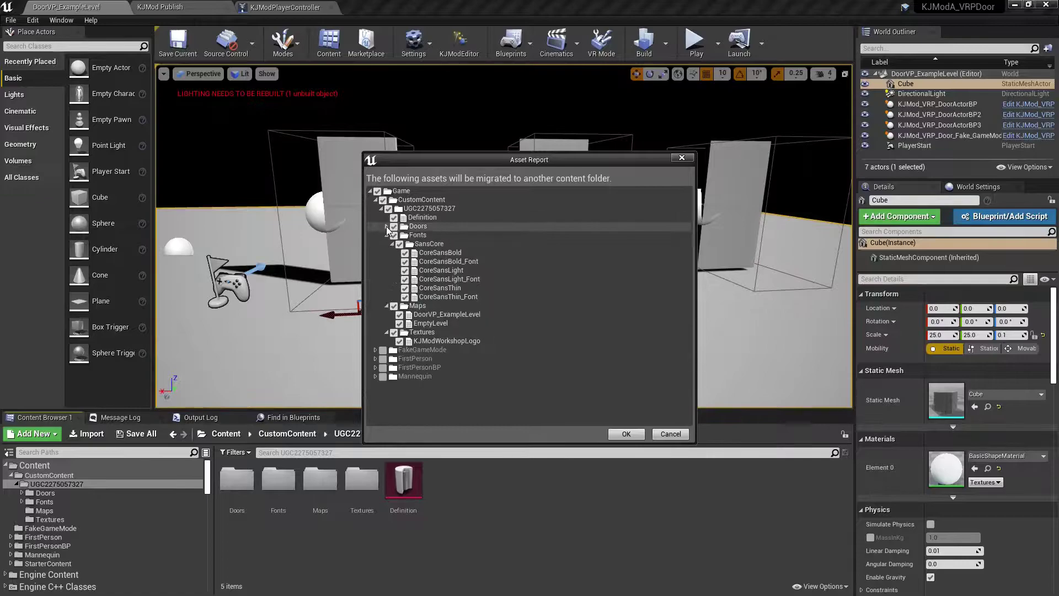
click(387, 236)
click(387, 252)
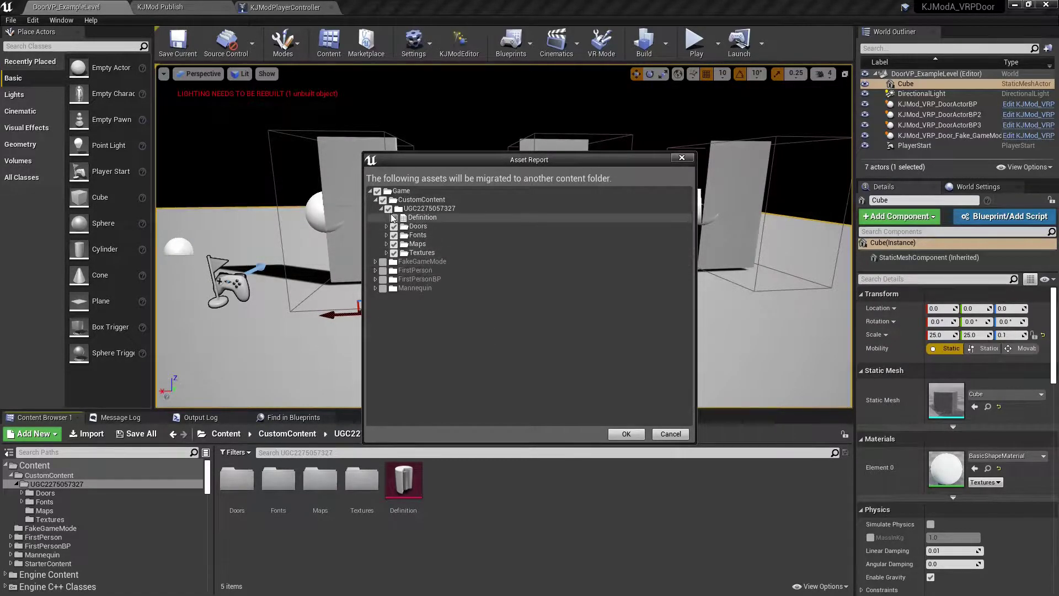
click(394, 218)
click(394, 218)
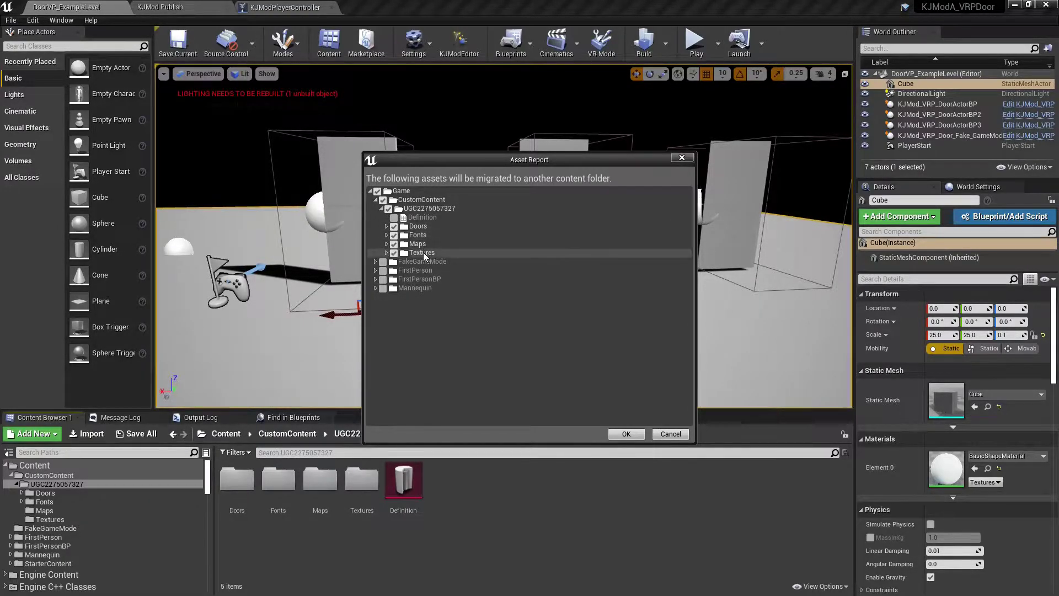
click(631, 436)
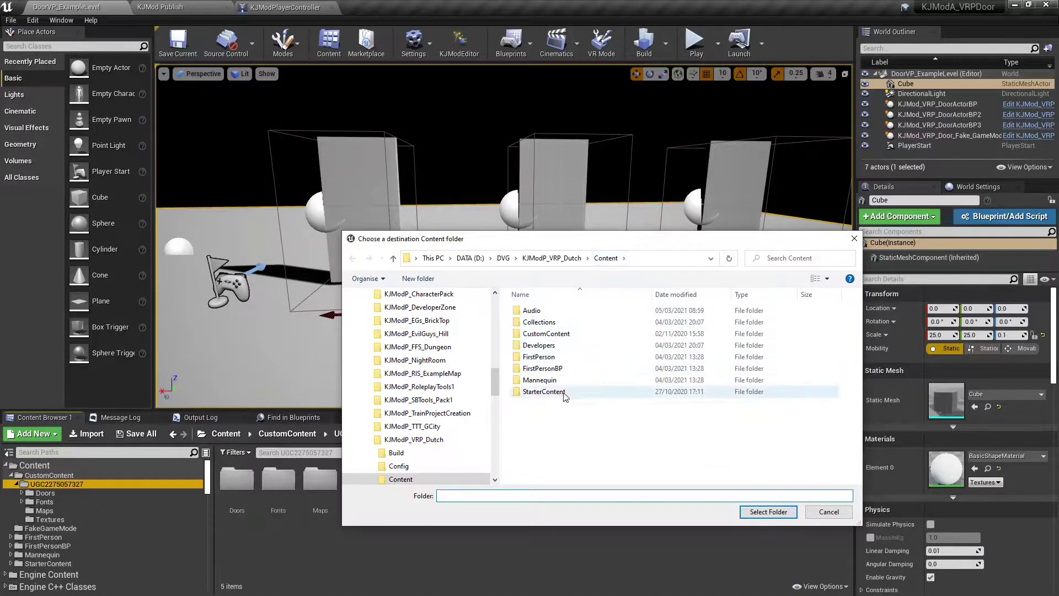
double_click(558, 333)
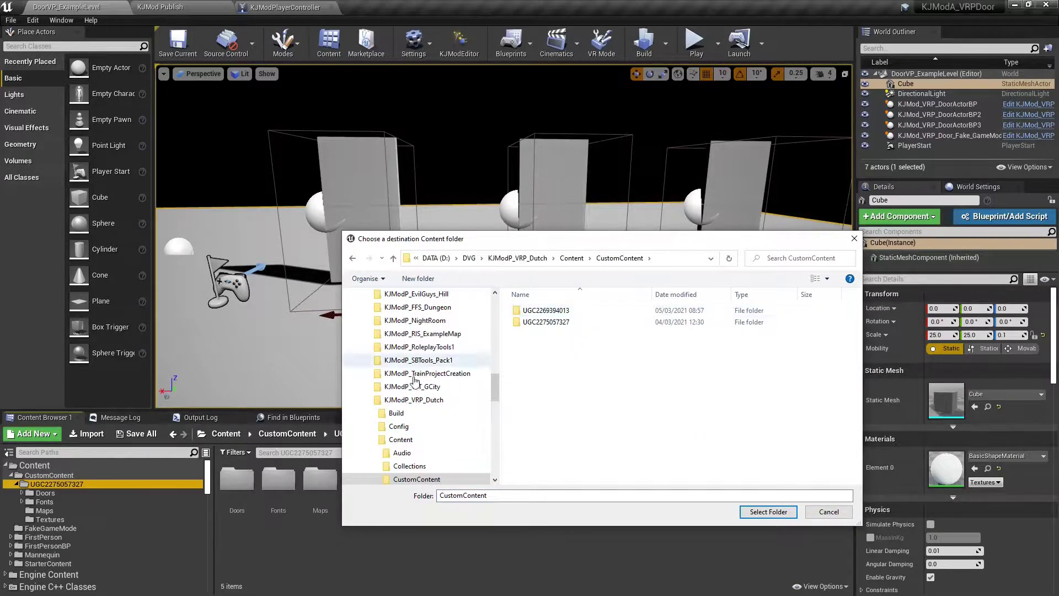
double_click(552, 323)
click(555, 312)
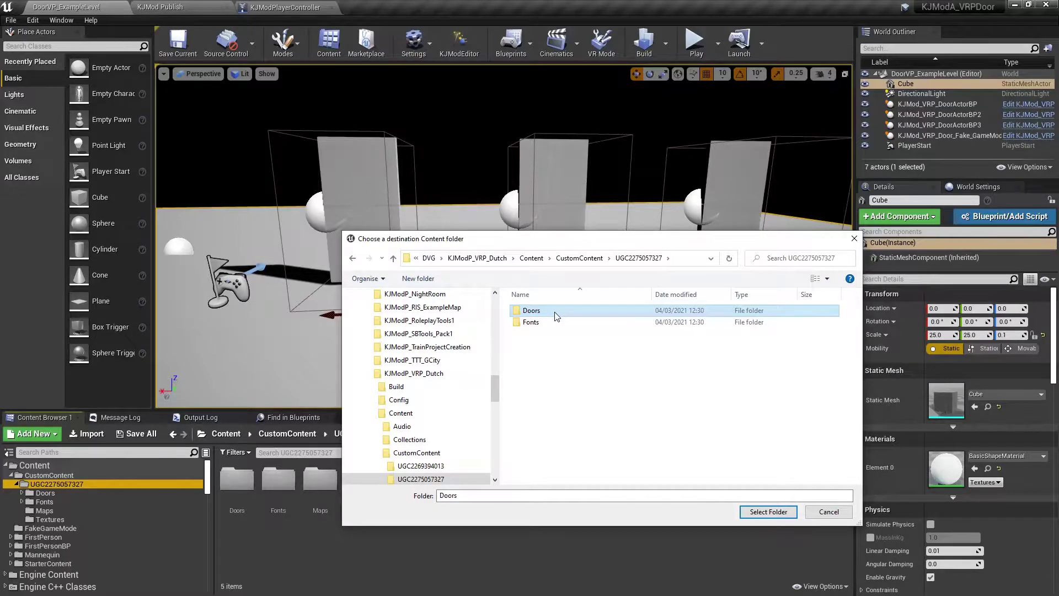
double_click(556, 314)
click(442, 480)
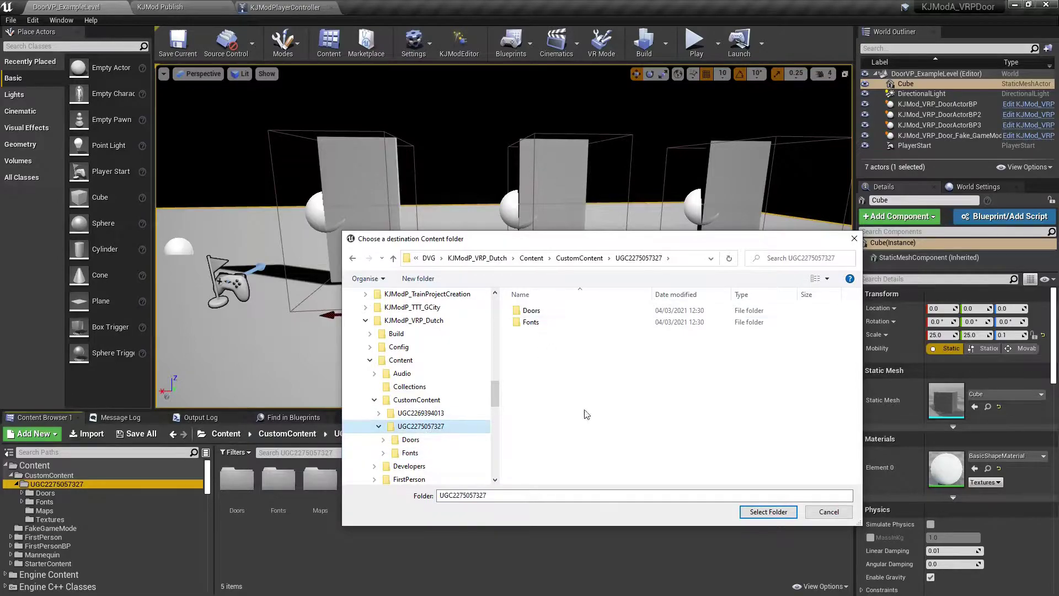
click(832, 512)
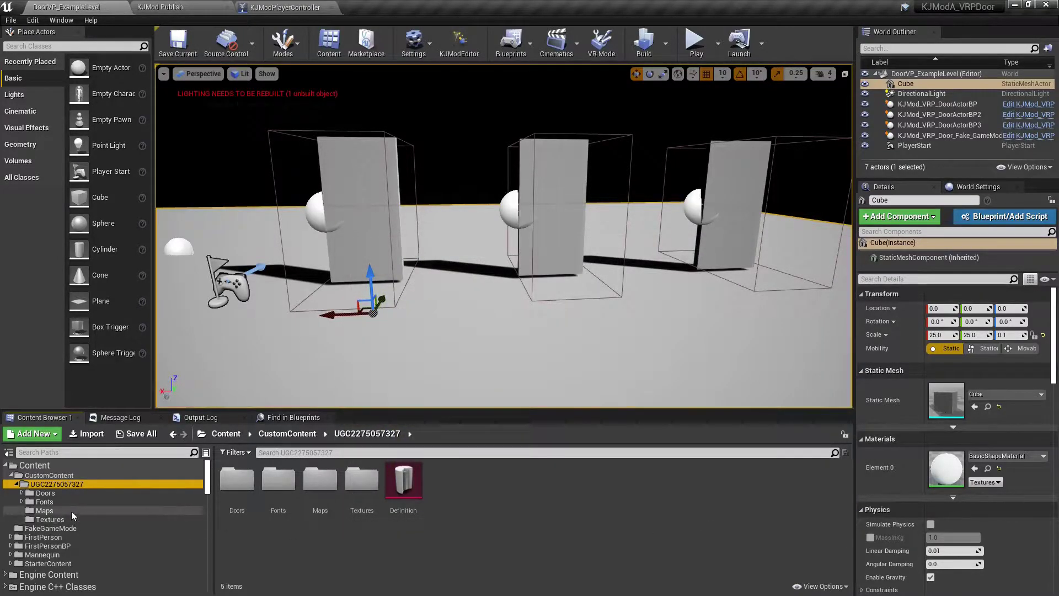
click(55, 519)
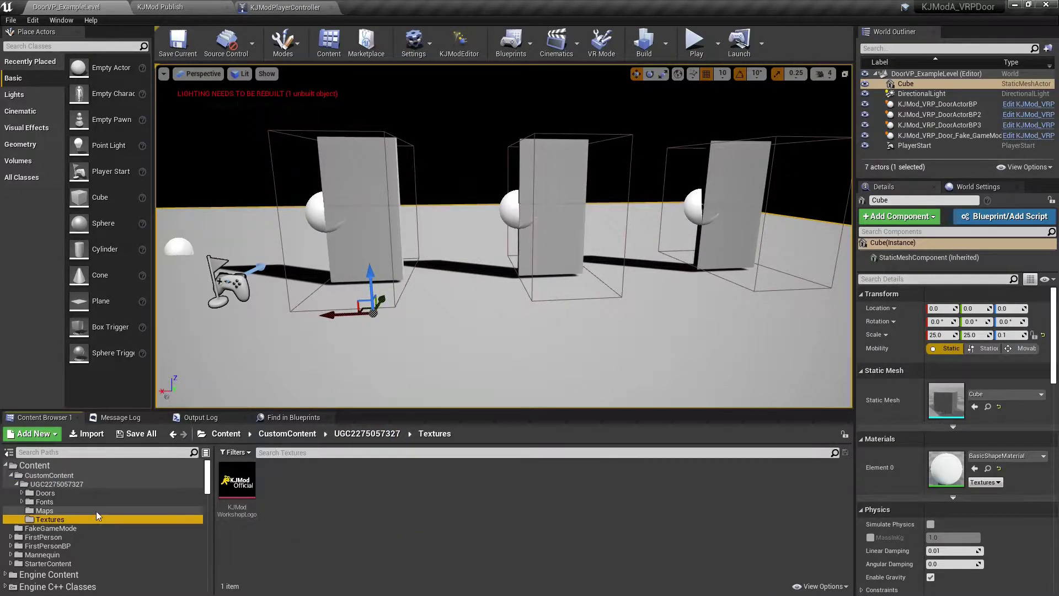
click(44, 510)
click(113, 485)
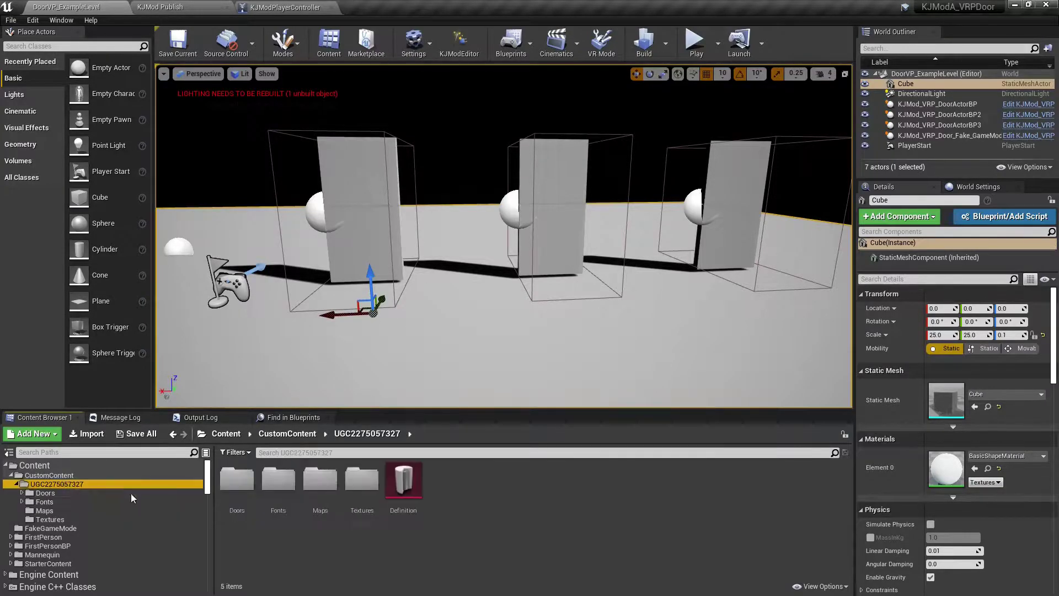
Switch to the KJModP_VRP_Dutch project in Unreal Editor and examine the existing door actor beside the bench.
key(alt+Tab)
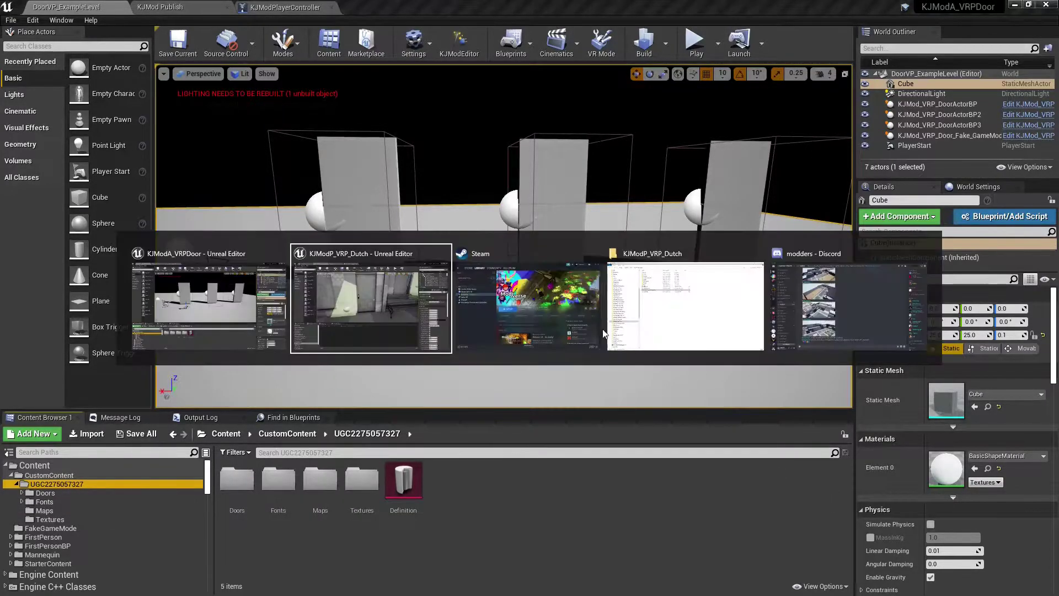
right_drag(504, 236, 640, 237)
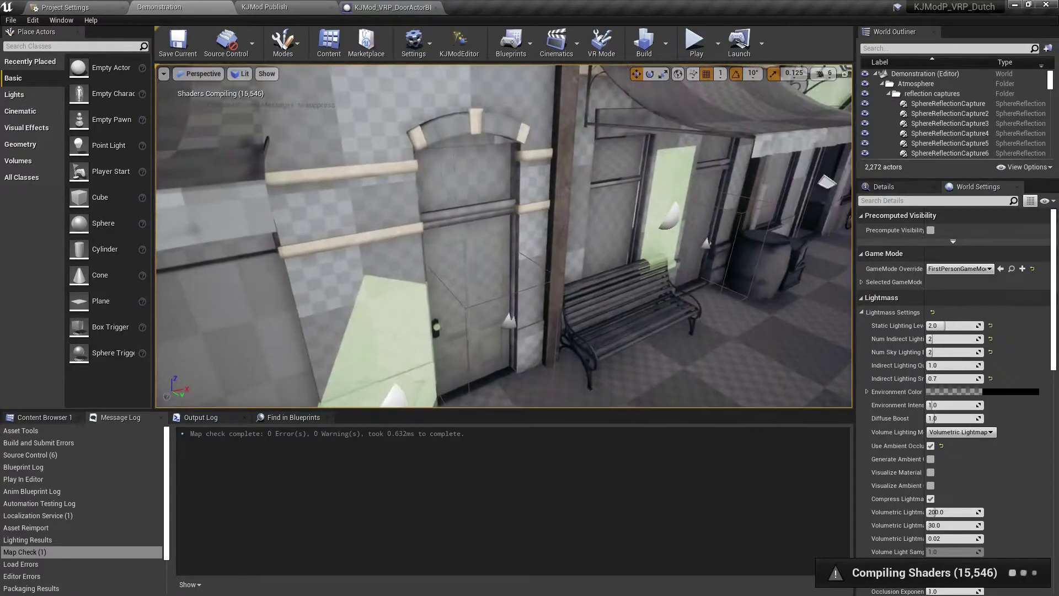
click(485, 298)
right_drag(485, 298, 497, 354)
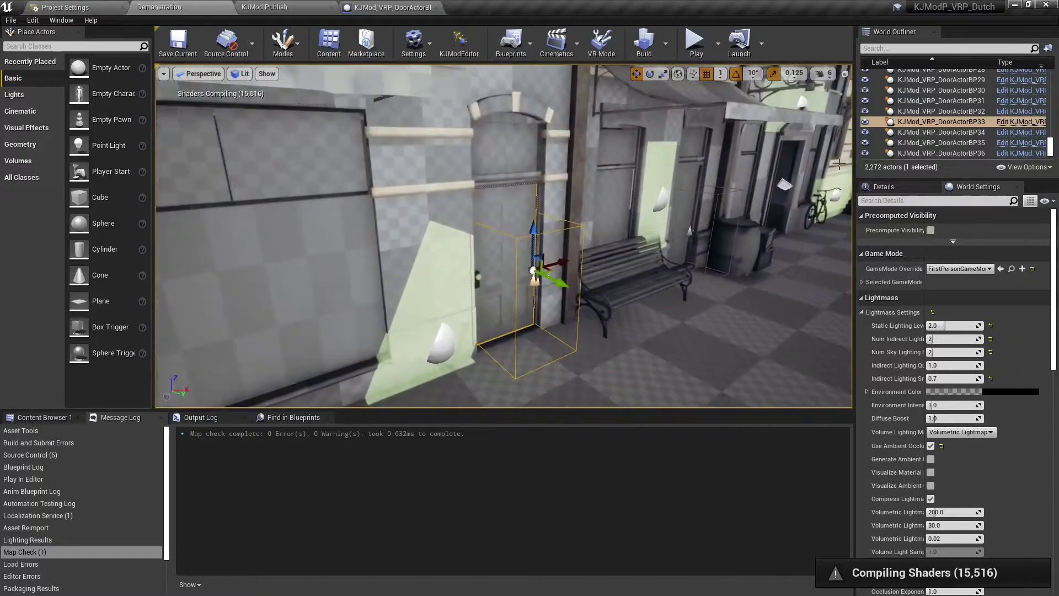
Set the viewport camera speed to 2 for moving along the street.
click(823, 75)
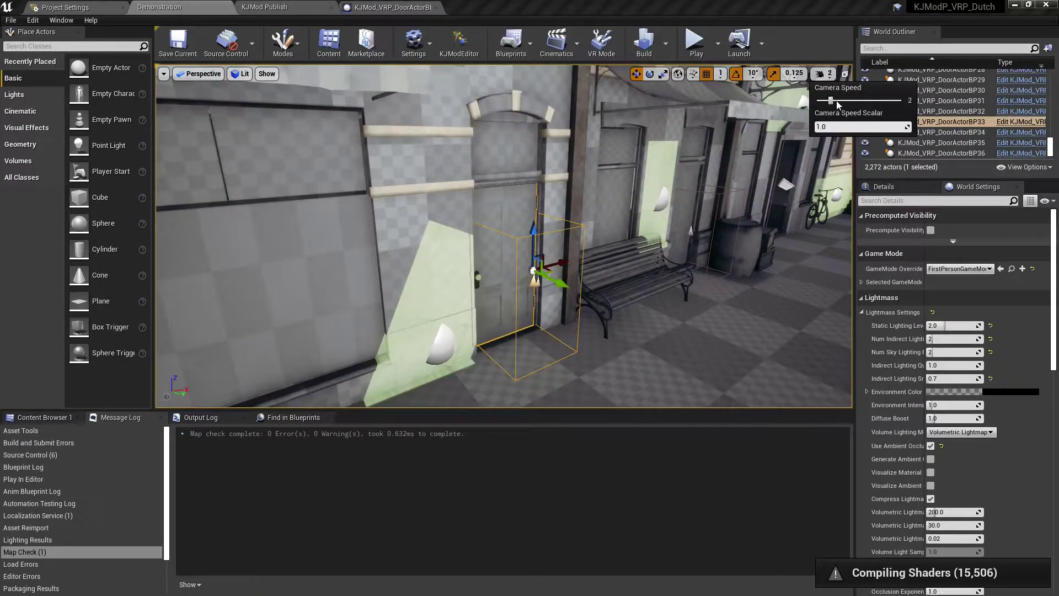
right_drag(549, 274, 701, 320)
right_drag(504, 295, 499, 299)
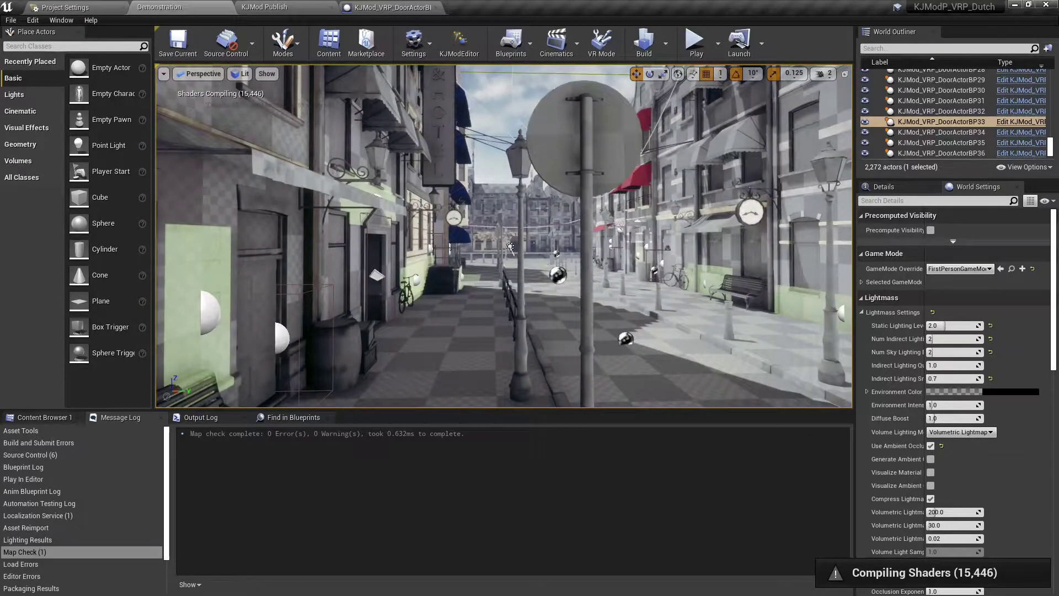
Select the bp_doors38 door beside the stairs and frame it in the viewport.
click(550, 247)
key(f)
right_drag(549, 247, 538, 300)
click(565, 213)
key(f)
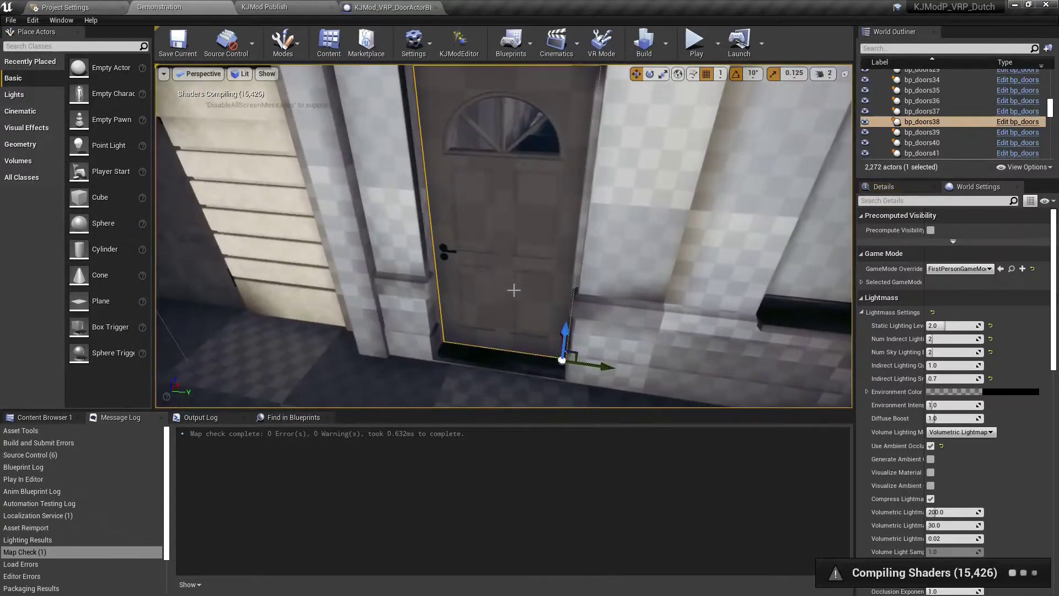
alt+drag(565, 213, 532, 232)
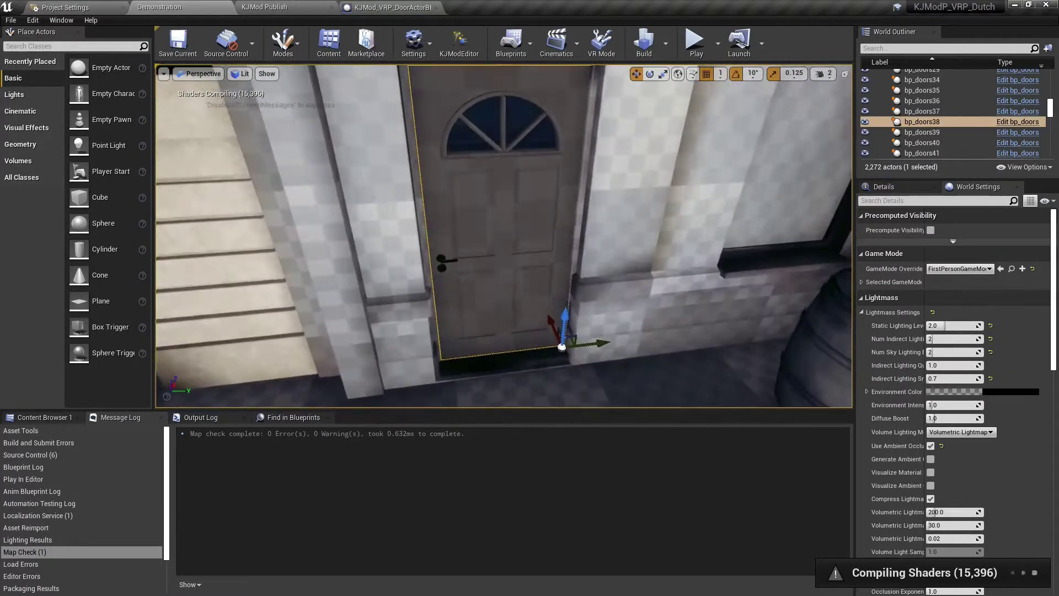
right_drag(532, 232, 530, 204)
mouse_move(533, 325)
right_down()
mouse_move(534, 342)
mouse_move(534, 295)
mouse_move(545, 337)
right_up()
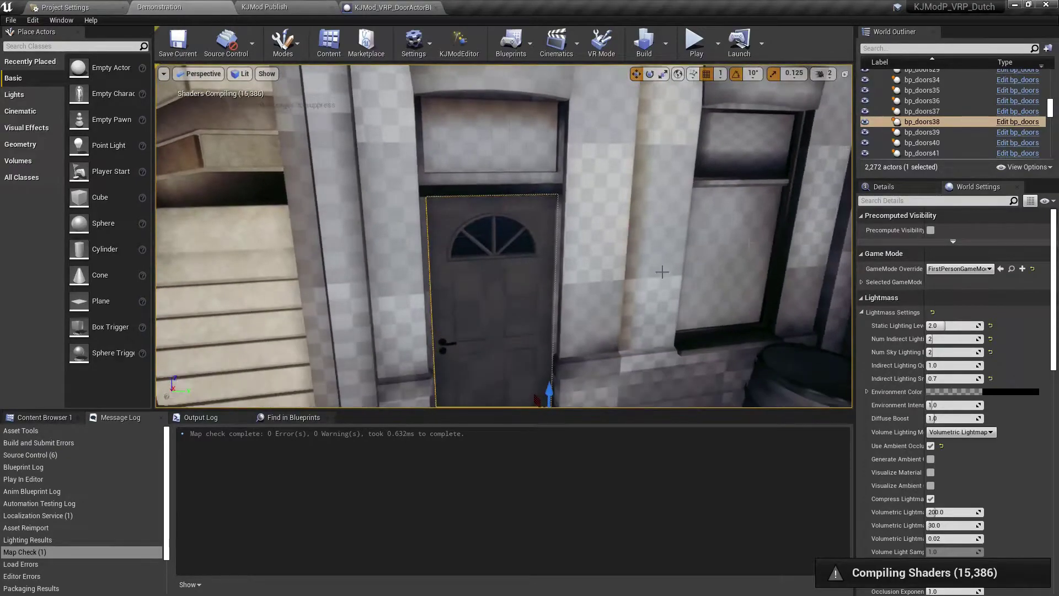
Show the selected door's details and locate its sm_door_type_4 static mesh among the project assets.
click(904, 189)
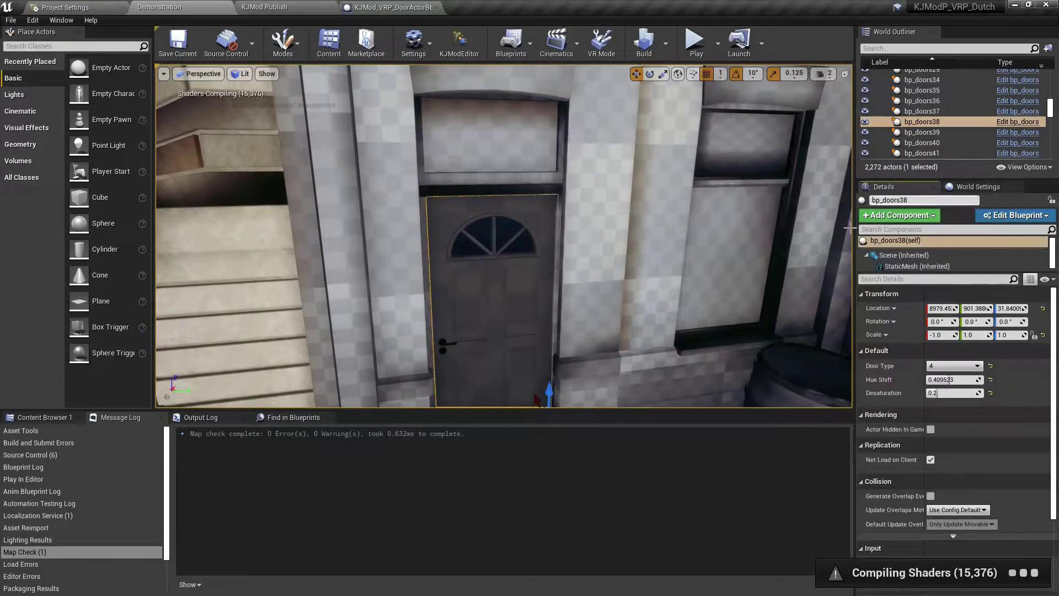
click(951, 268)
click(987, 408)
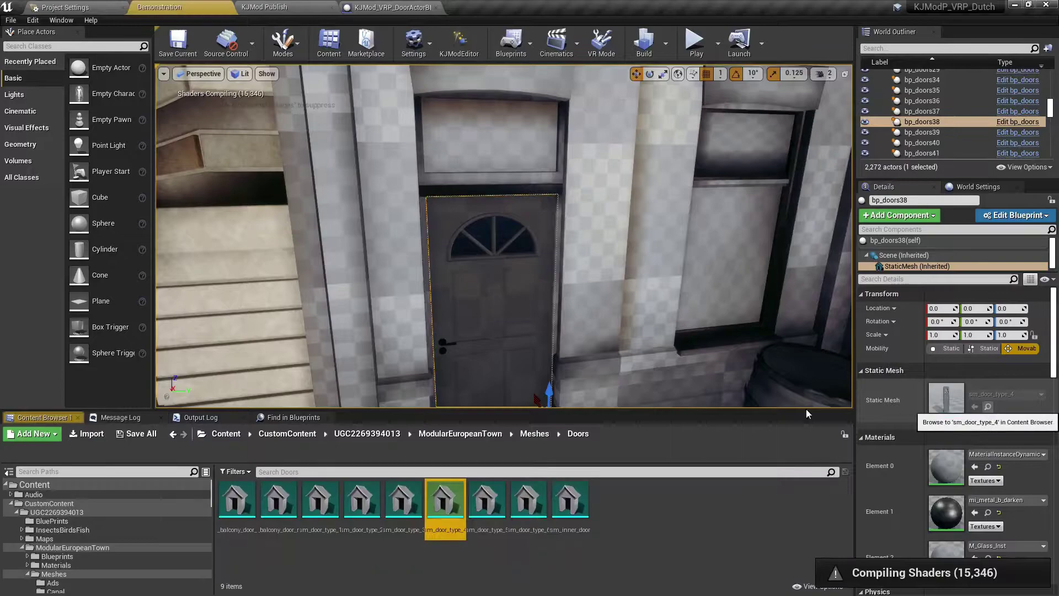
scroll(110, 531, up, 5)
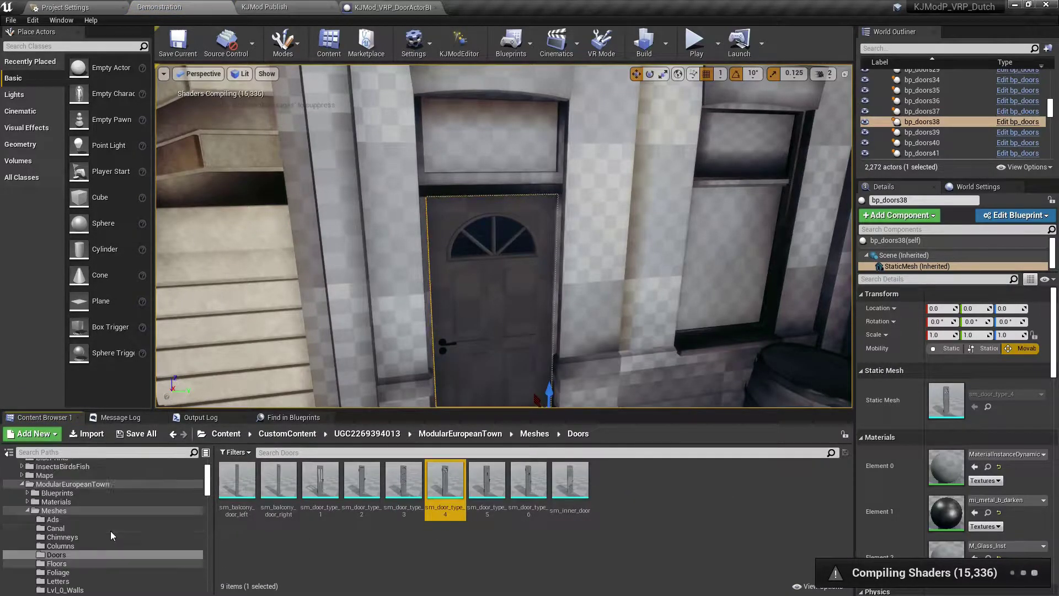
click(17, 493)
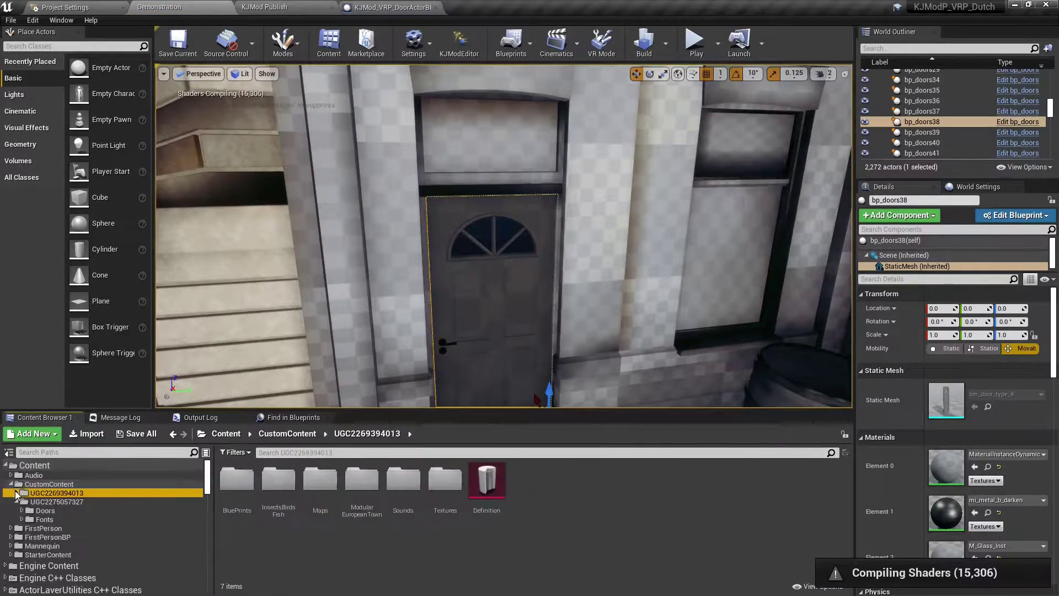
click(46, 502)
double_click(254, 496)
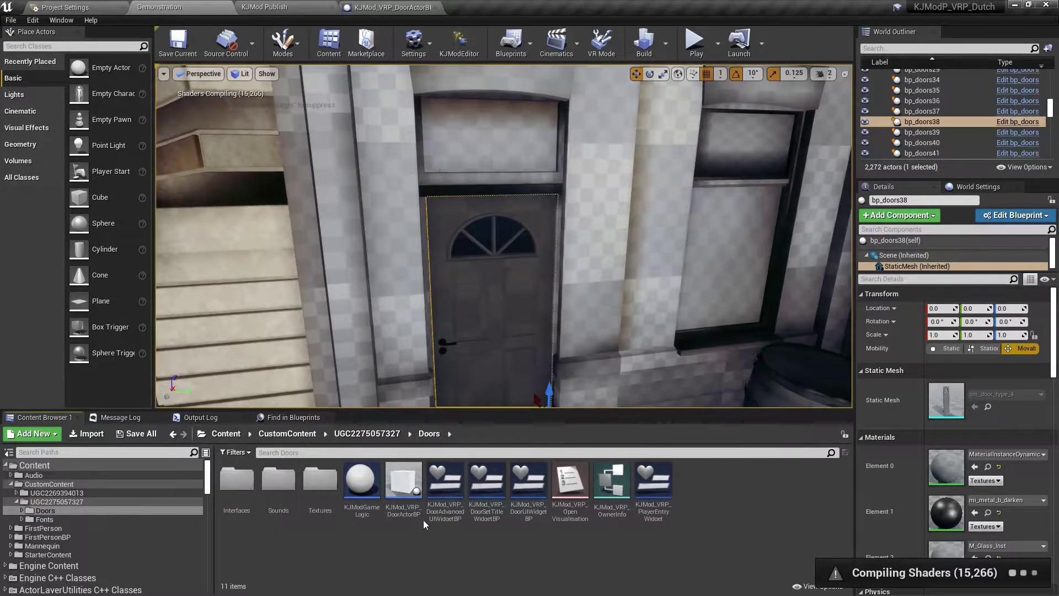
Place a KJMod_VRP_DoorActorBP actor in the level next to the existing door, and view its components.
key(s)
right_drag(658, 343, 651, 376)
drag(392, 504, 572, 271)
right_drag(572, 272, 583, 324)
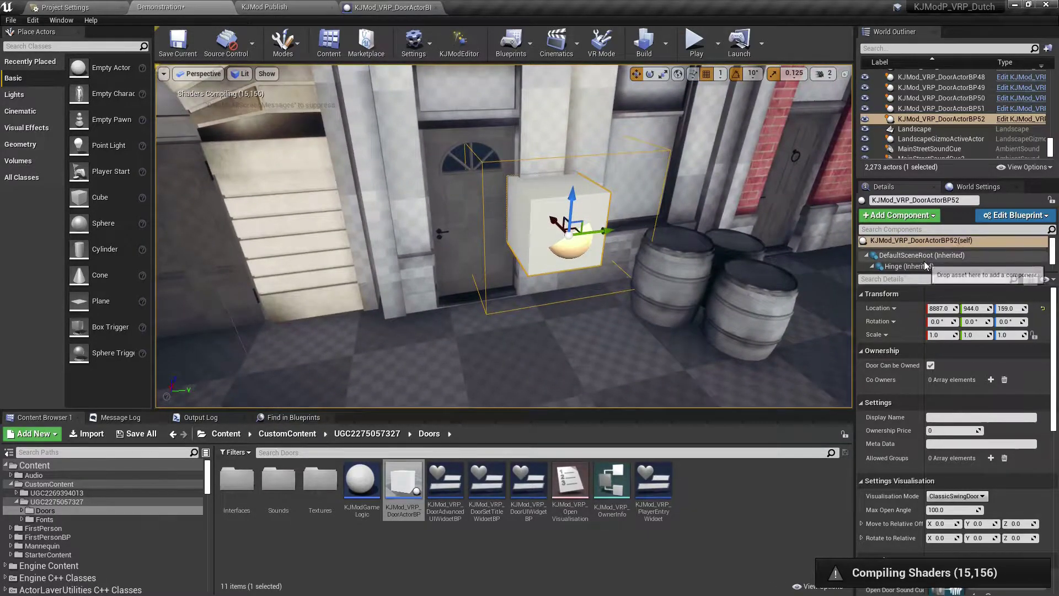
scroll(935, 260, down, 1)
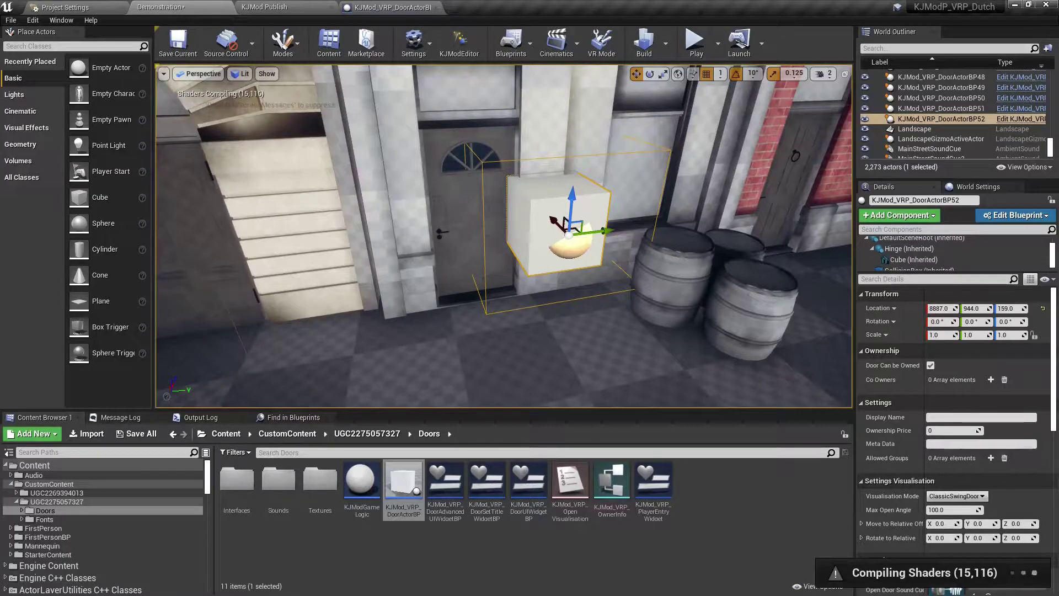
Locate the static mesh asset used by the existing bp_doors38 door in its project folder.
click(469, 260)
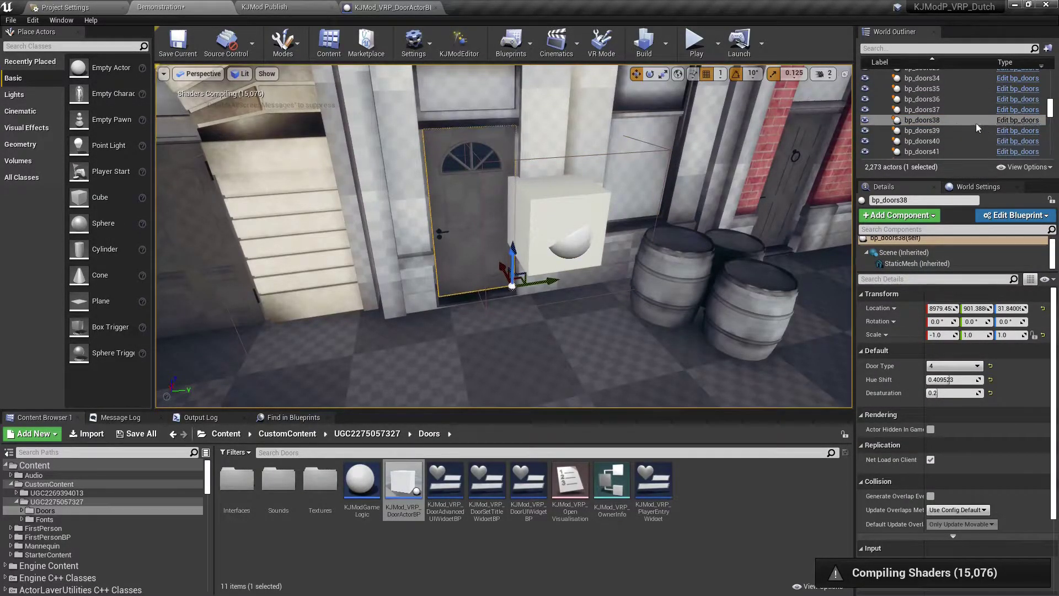
click(917, 263)
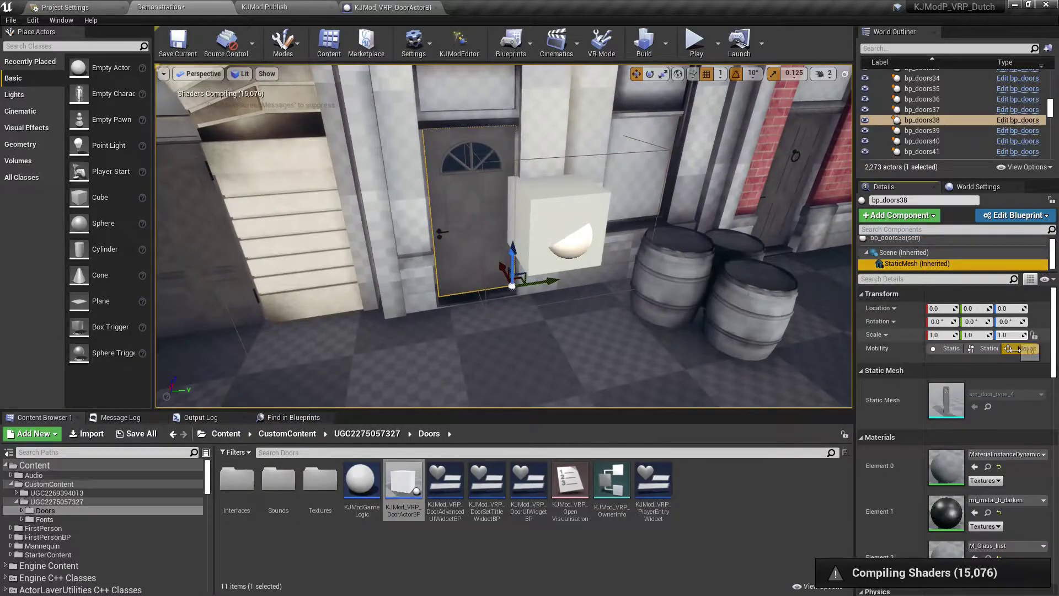
click(988, 407)
drag(446, 480, 575, 247)
key(Escape)
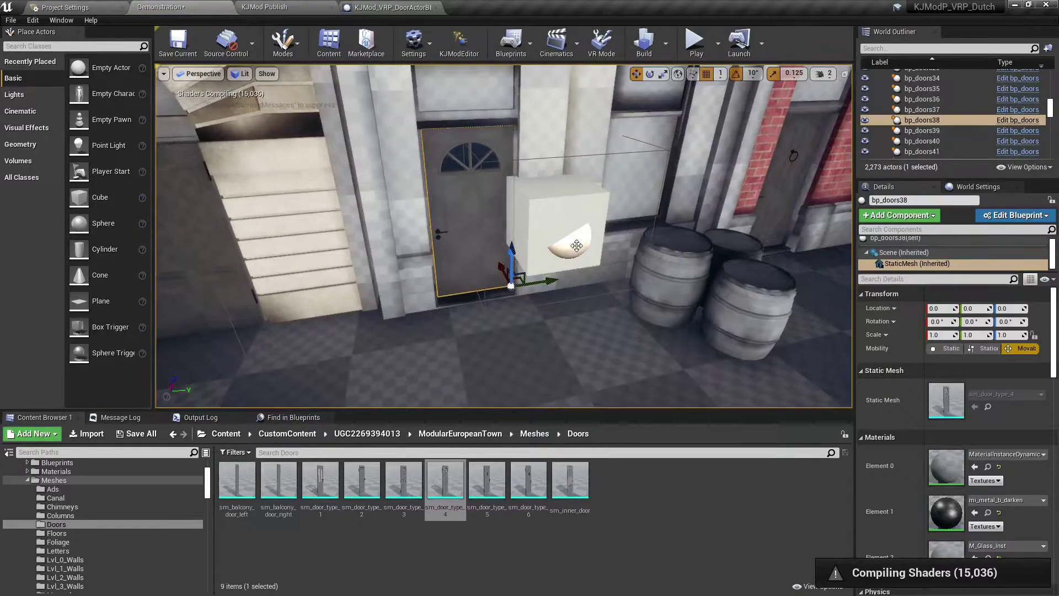
Assign the sm_door_type_4 static mesh to the Cube component of the new KJMod_VRP_DoorActorBP52 actor.
click(575, 247)
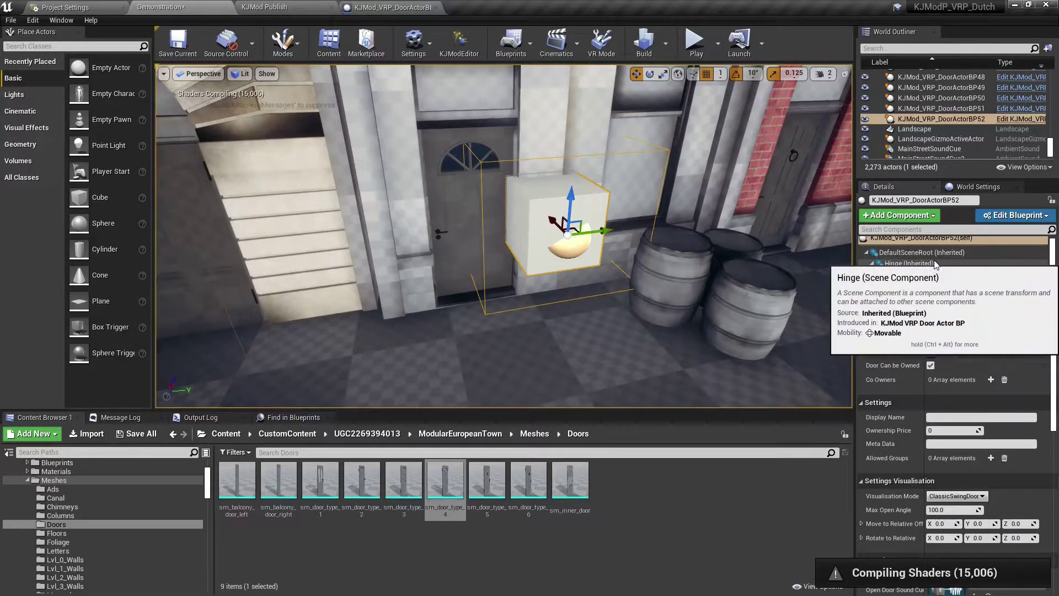
scroll(938, 265, down, 1)
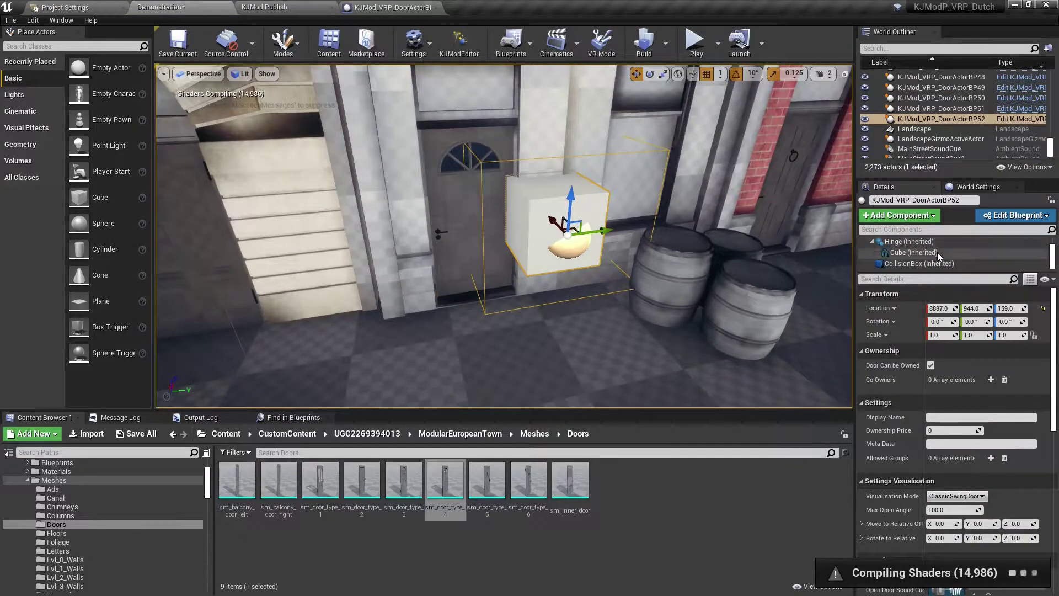
click(916, 253)
drag(466, 508, 975, 406)
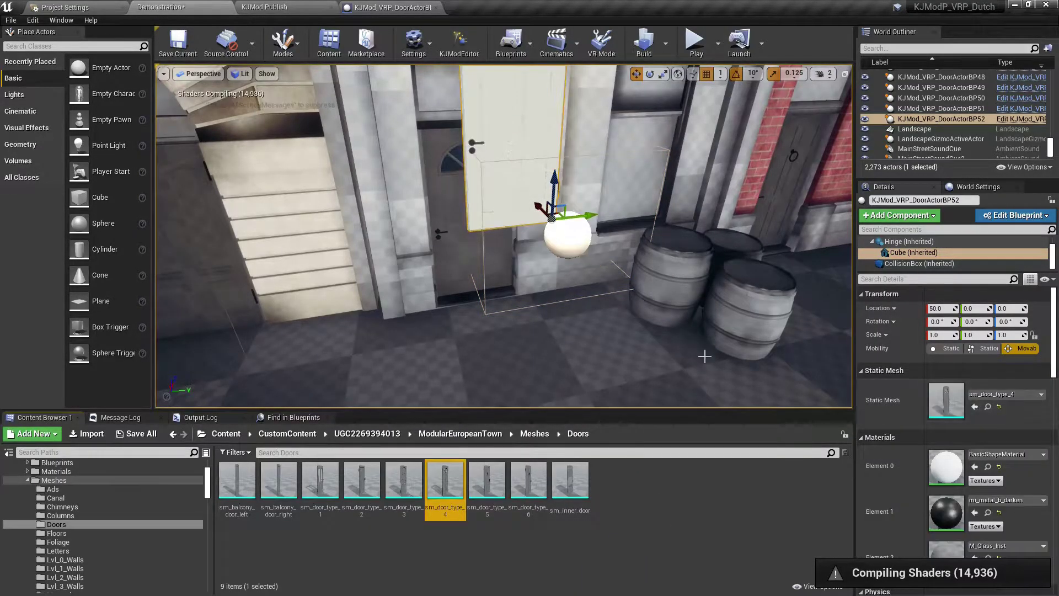
Lower the new door actor's Cube mesh to a Z location of -135, near street level.
right_drag(533, 191, 555, 298)
key(d)
key(w)
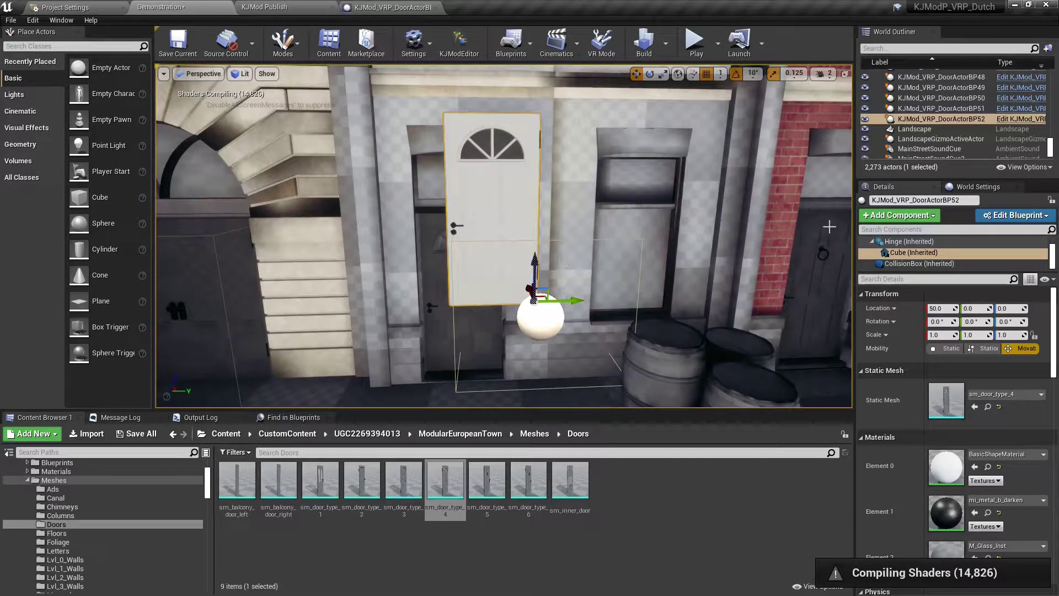
drag(544, 269, 538, 356)
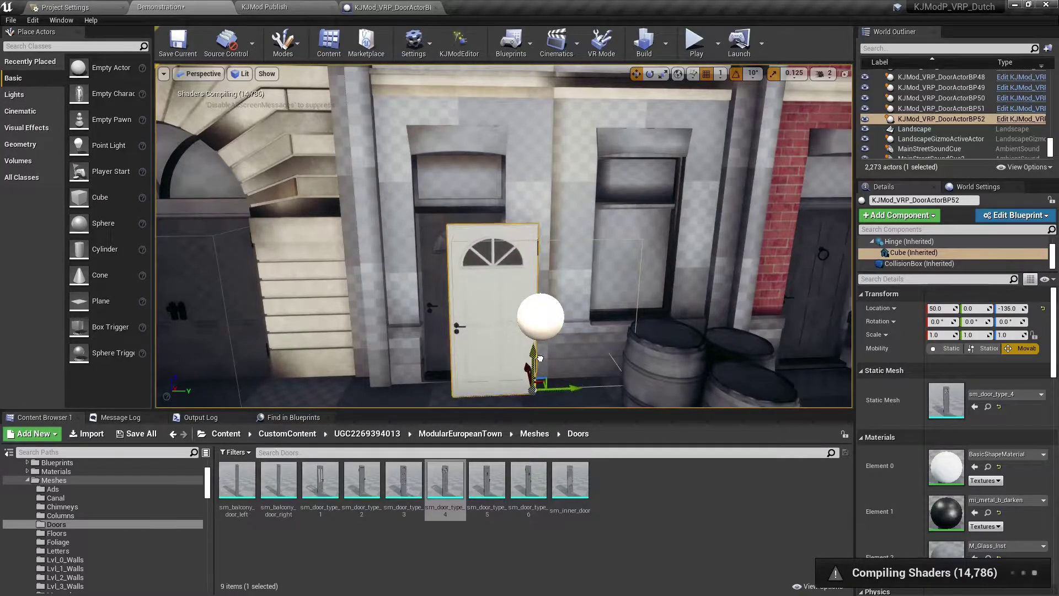
Move the Cube door mesh to X 6 and Y -3 so its hinged edge lines up with the Hinge component.
right_drag(580, 365, 433, 398)
key(w)
key(d)
right_drag(527, 350, 544, 350)
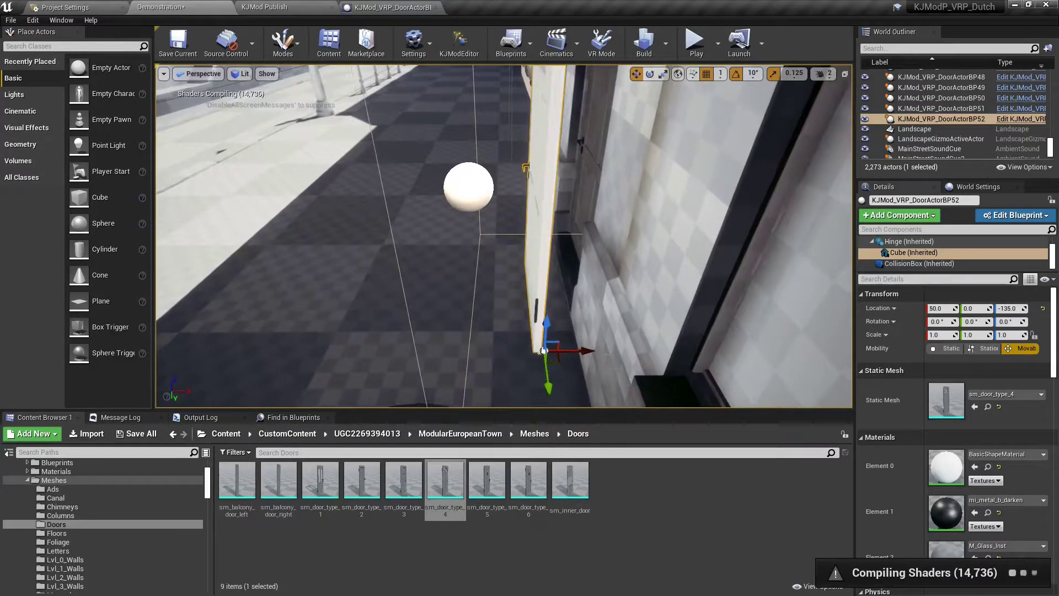
click(918, 243)
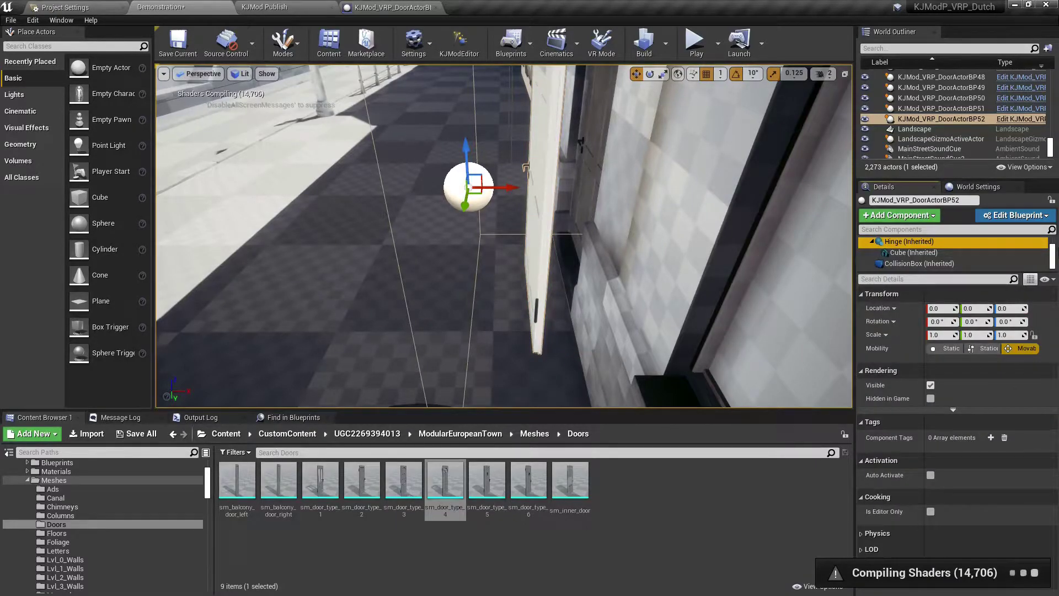
click(955, 253)
drag(600, 359, 528, 358)
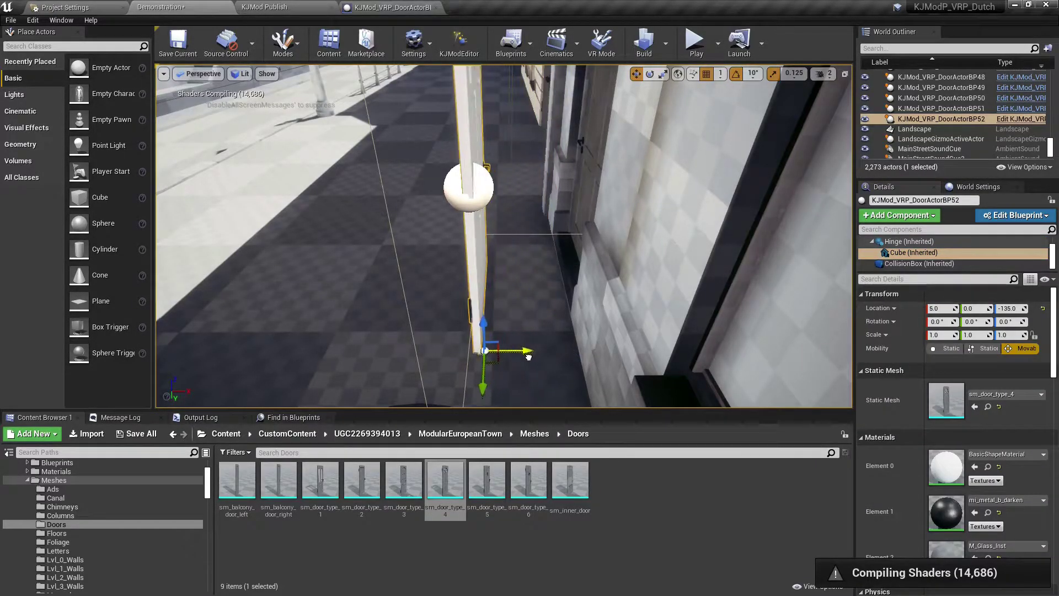
right_drag(529, 358, 596, 370)
right_drag(504, 236, 469, 221)
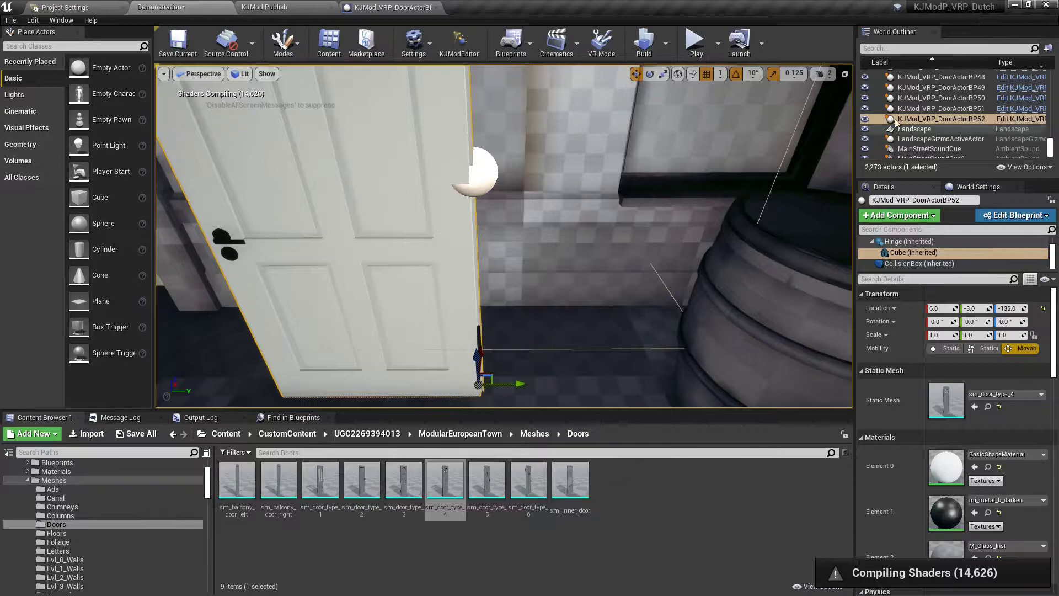
click(910, 242)
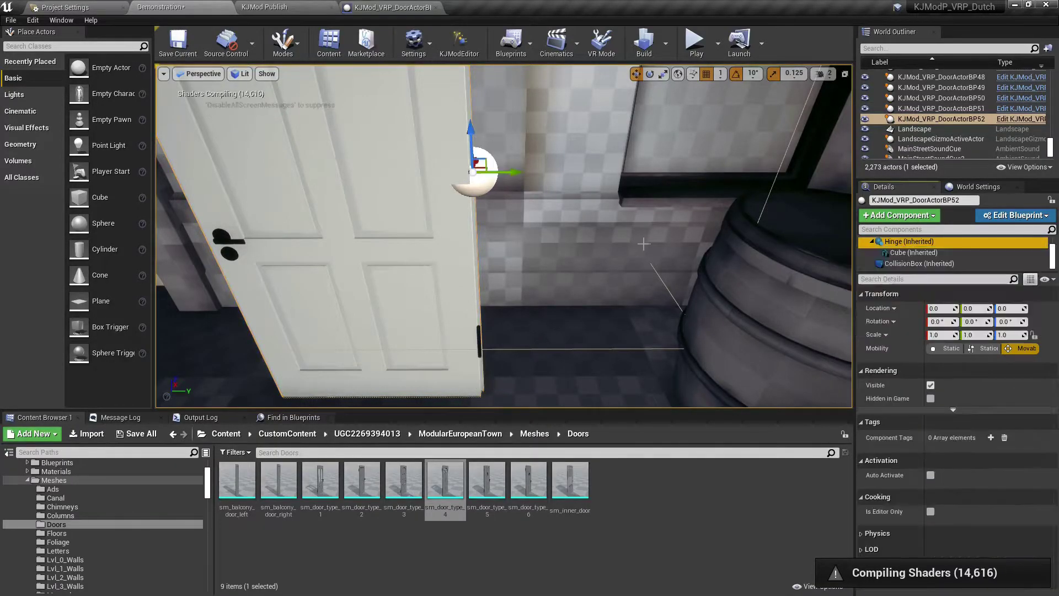
right_drag(662, 246, 629, 216)
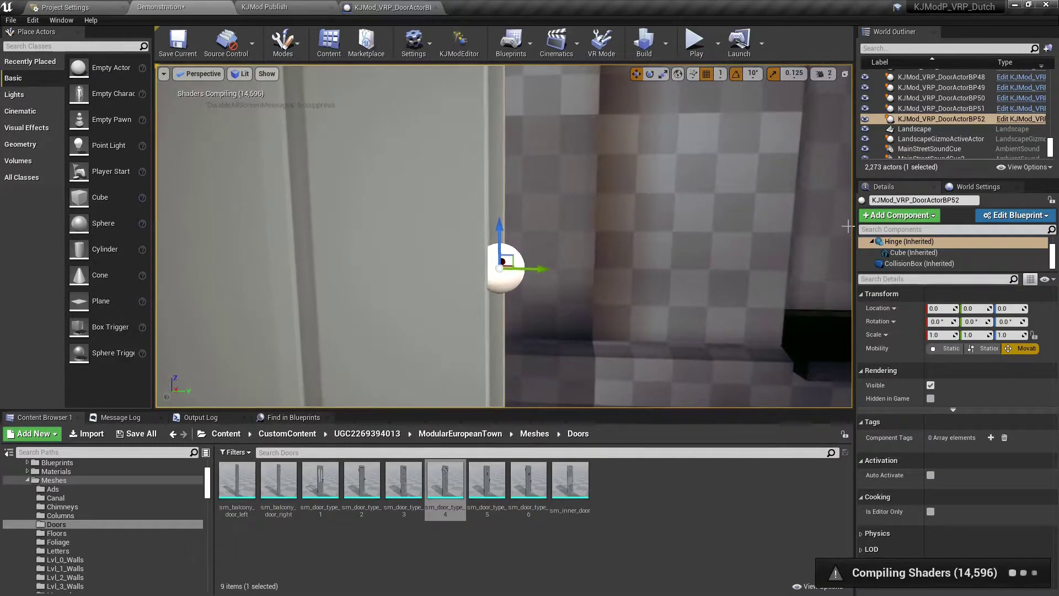
right_drag(756, 243, 502, 245)
right_drag(717, 249, 630, 207)
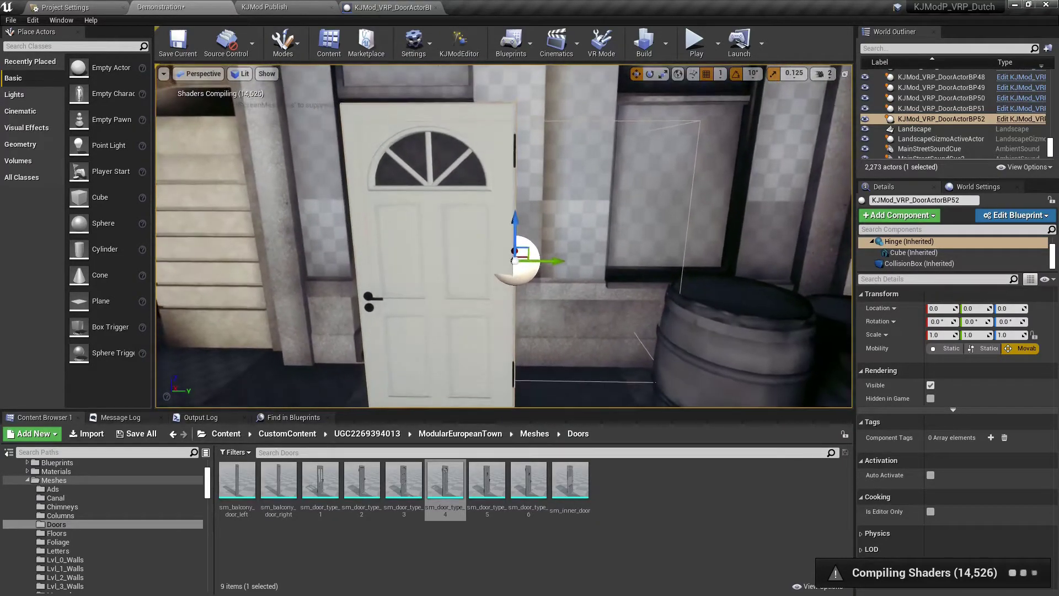
Fit the CollisionBox around the door mesh by moving it to about X 3.57, Y -52.6 and setting its X scale to 2.75.
click(935, 264)
right_drag(690, 248, 524, 276)
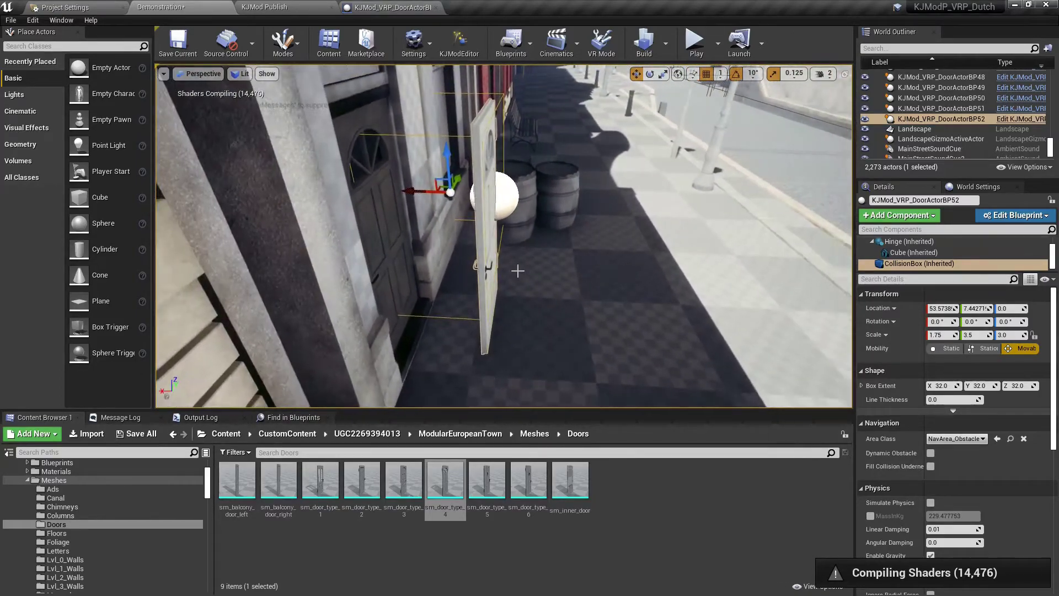
drag(453, 200, 460, 201)
right_drag(459, 201, 649, 234)
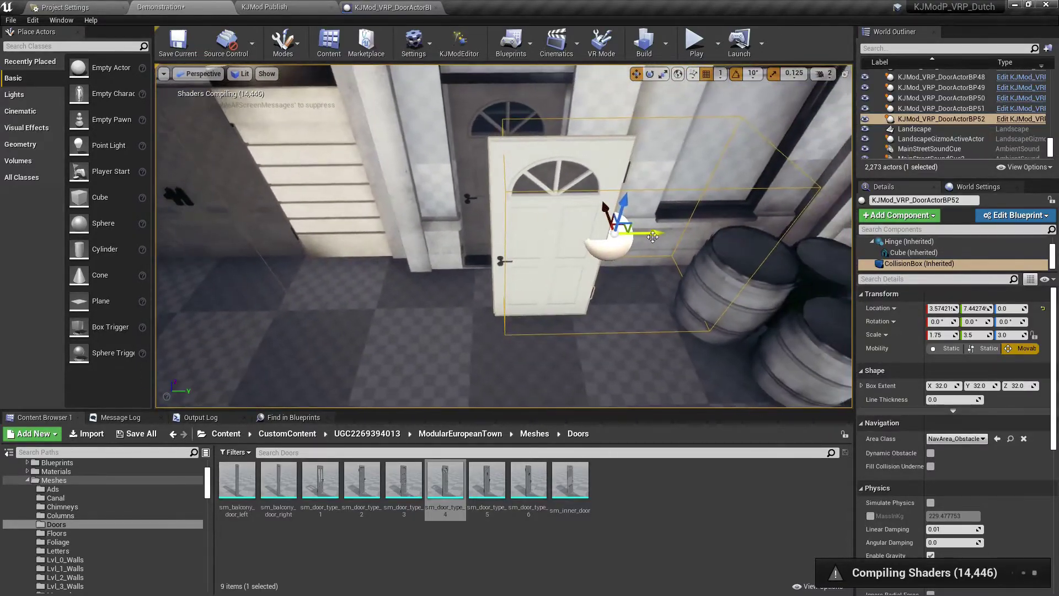
right_drag(571, 277, 552, 276)
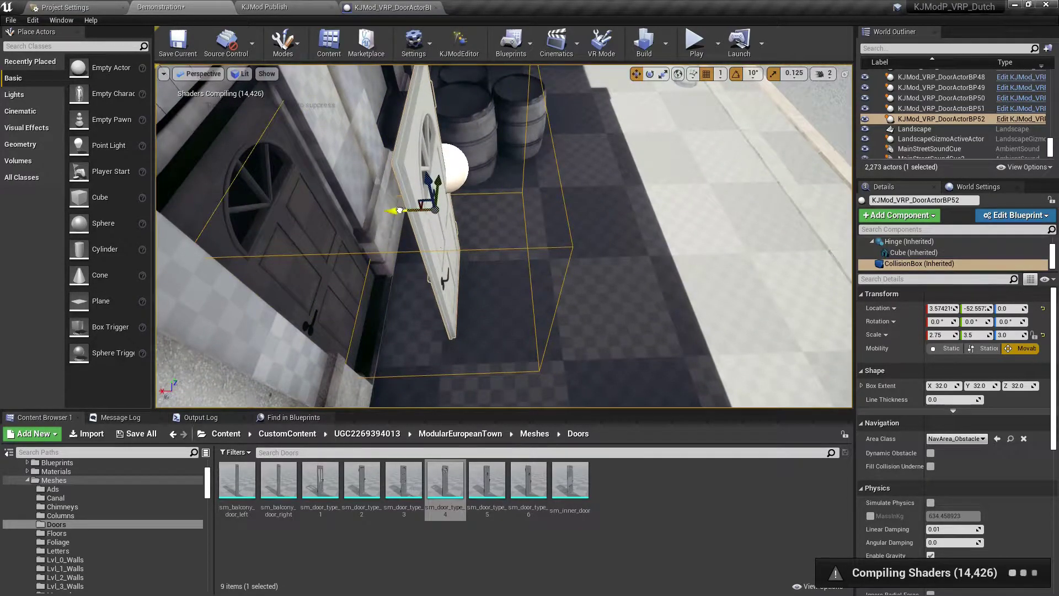
right_drag(583, 230, 537, 206)
Delete the original bp_doors38 door and move the new door actor into its doorway at about 8990, 905, 167.
click(536, 206)
click(477, 161)
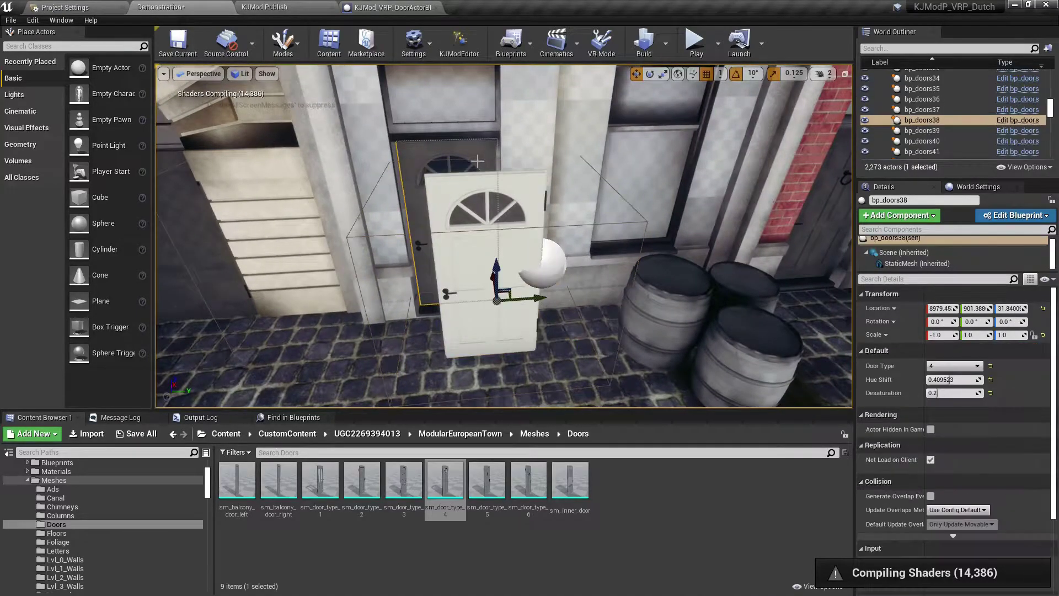
click(540, 200)
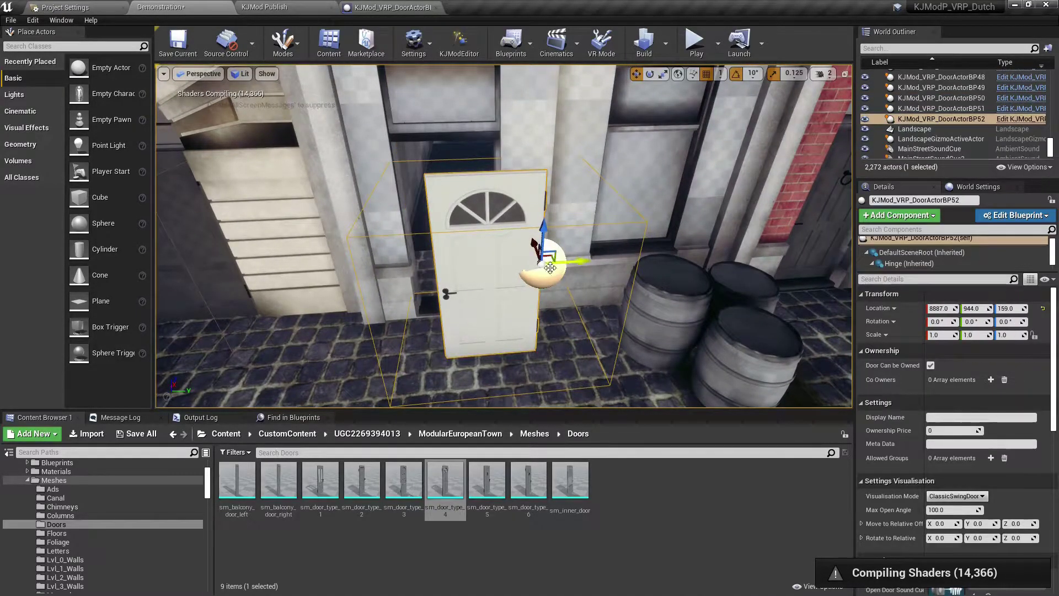
drag(534, 245, 543, 223)
key(w)
right_drag(540, 225, 546, 206)
drag(584, 297, 584, 279)
right_drag(585, 280, 563, 276)
key(a)
Set the new door's Display Name to "Test Door" and its Ownership Price to 250.
scroll(910, 263, up, 1)
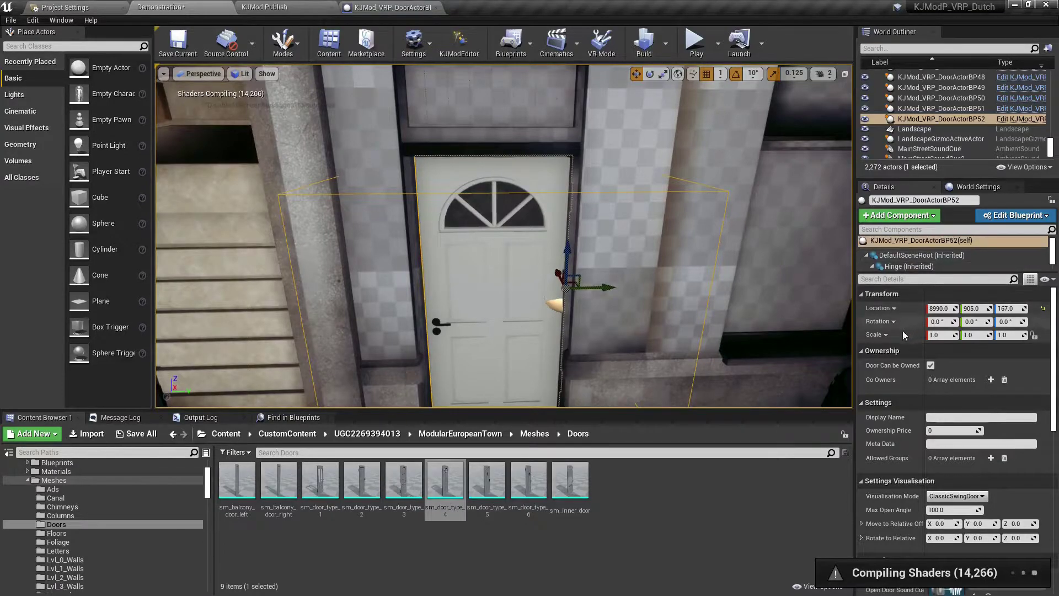
scroll(905, 355, down, 2)
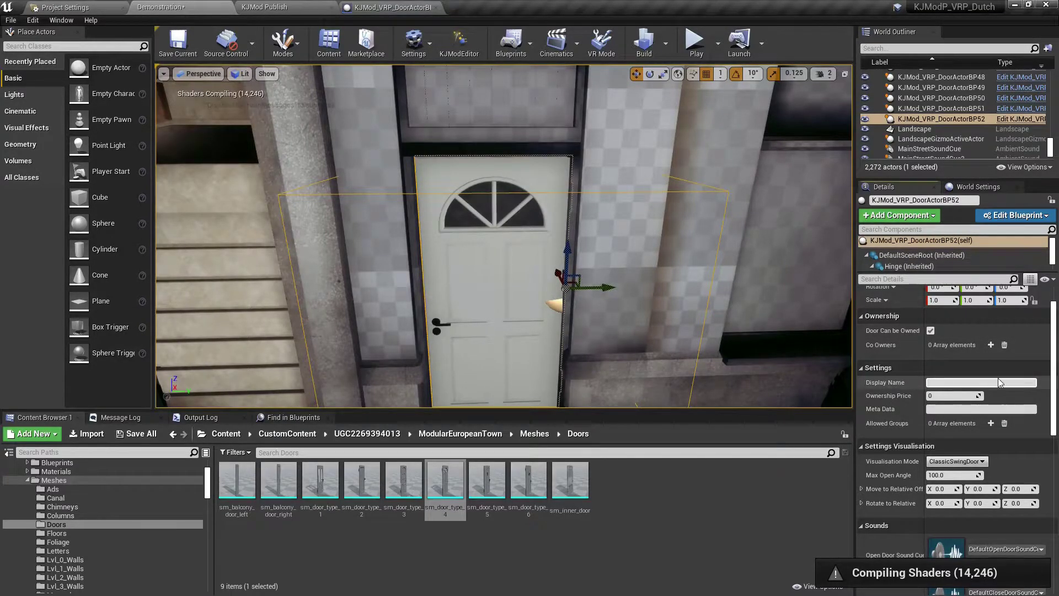
text(Test Door)
key(Tab)
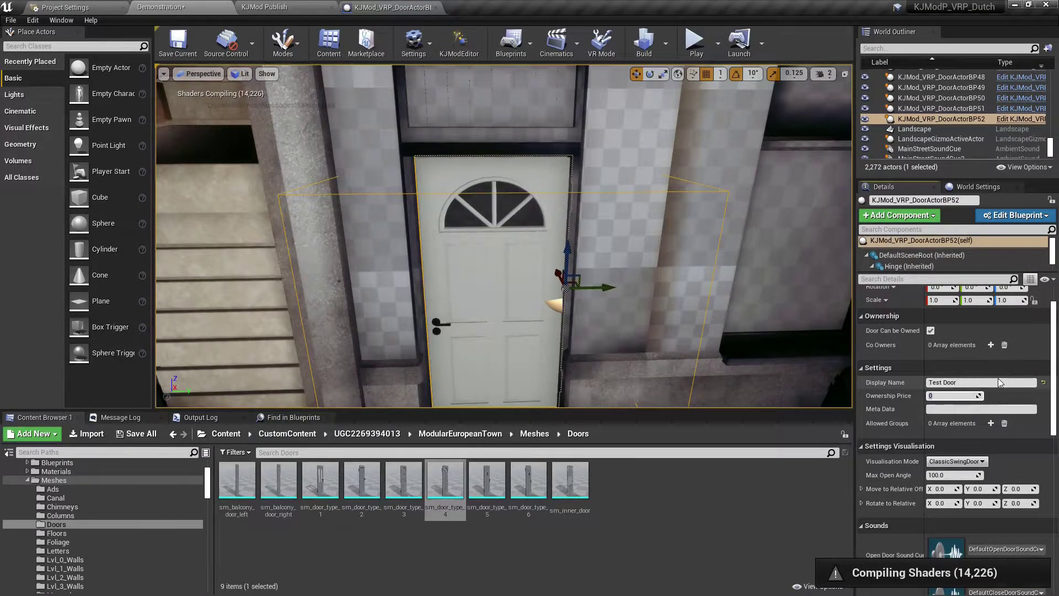
text(250)
key(Tab)
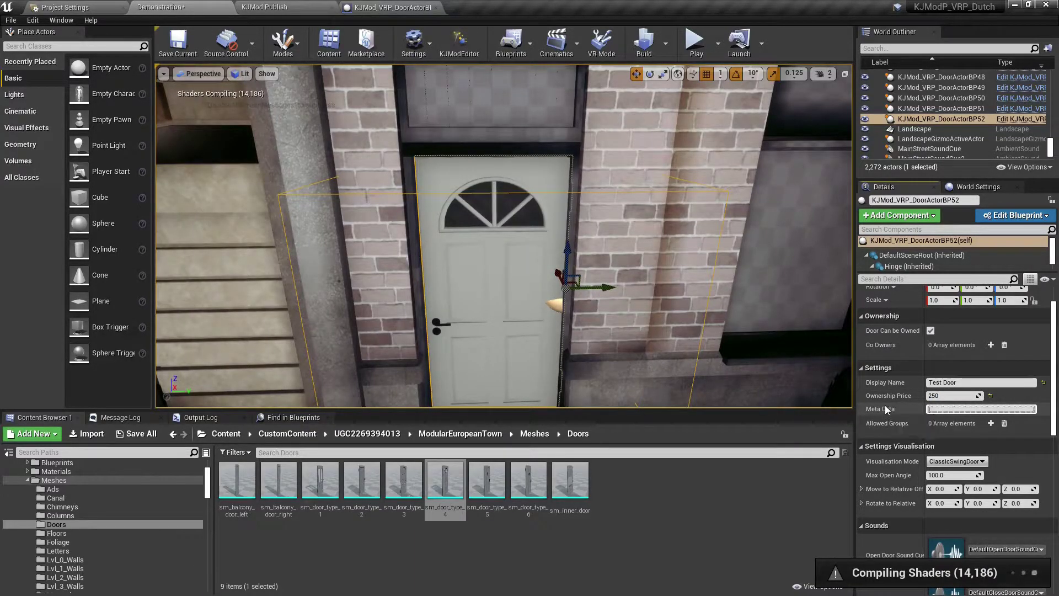
Add an entry to the door's Allowed Groups and clear the list again.
click(991, 423)
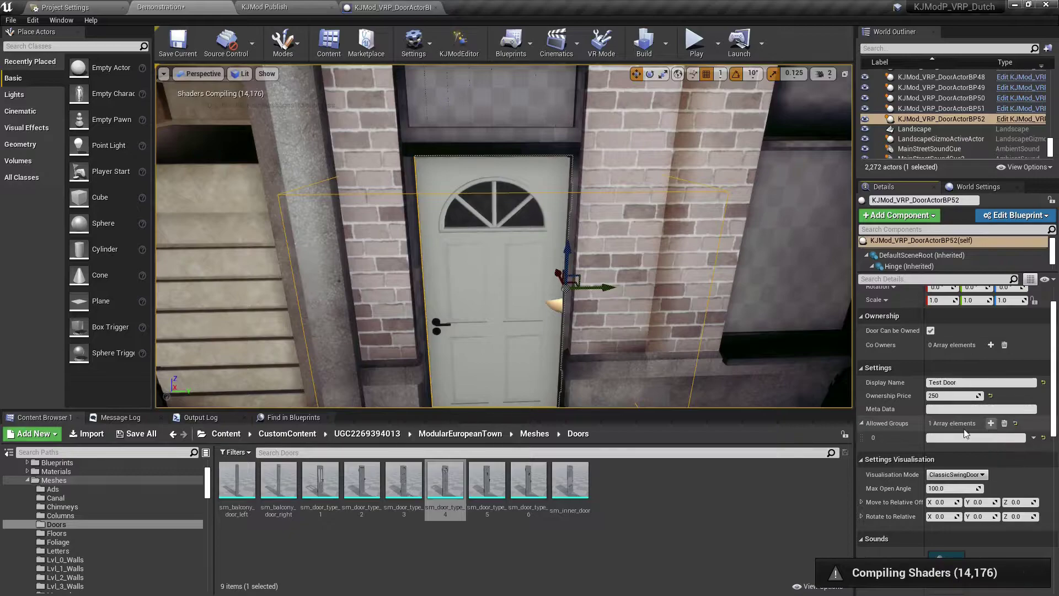
scroll(999, 408, down, 2)
click(1004, 389)
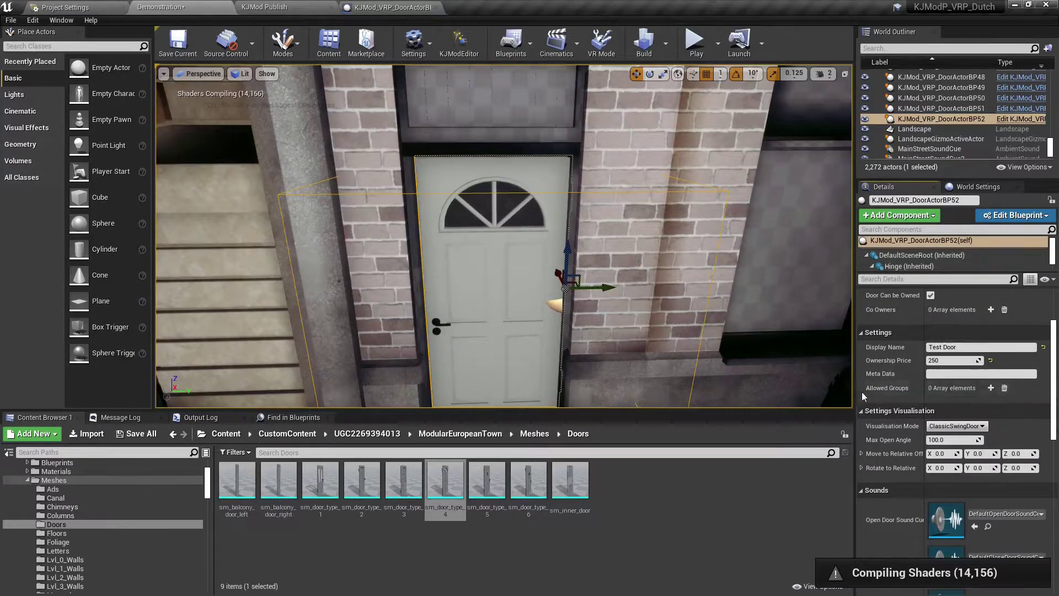
Set the new door's Visualisation Mode to MoveTo_RotateTo.
scroll(948, 378, up, 2)
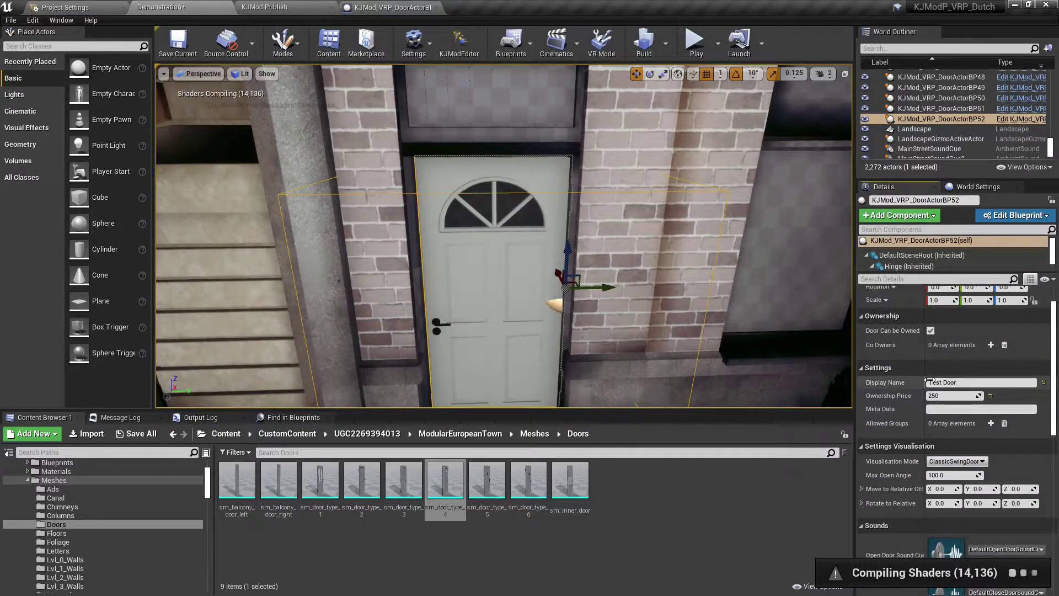
scroll(927, 380, up, 2)
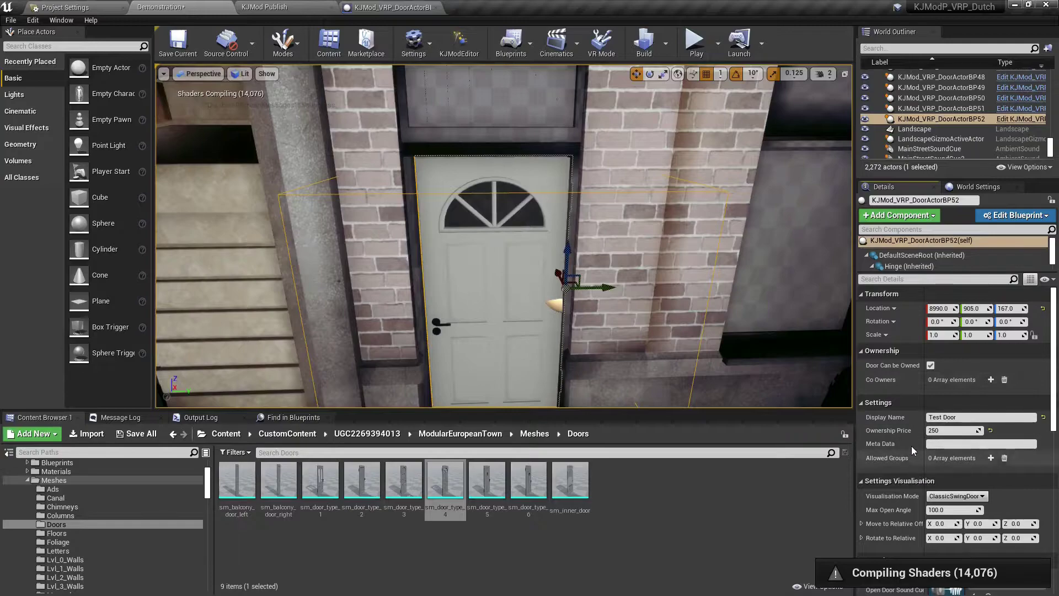
scroll(978, 396, down, 7)
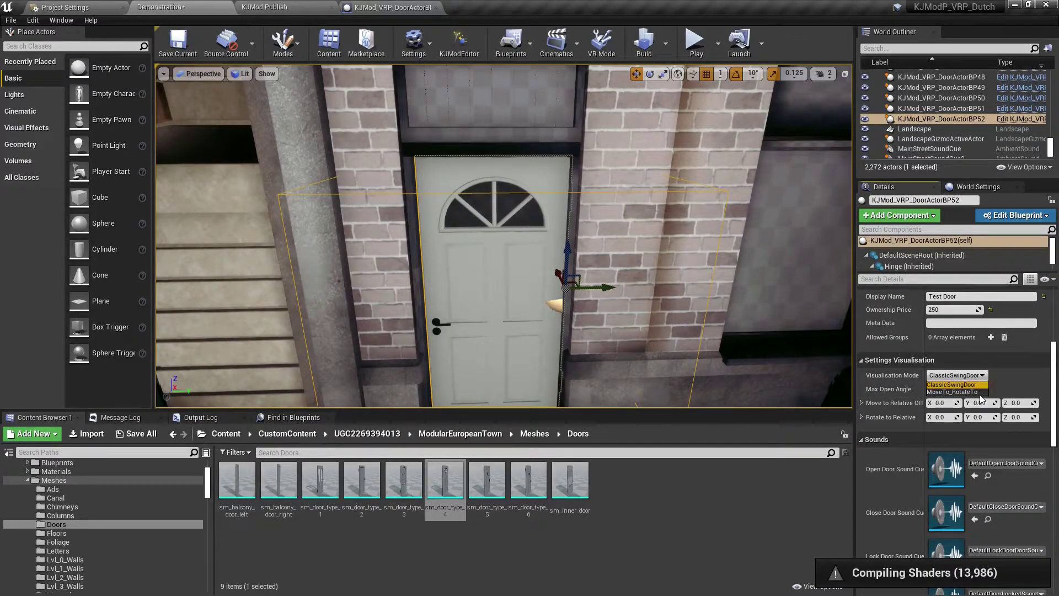
right_drag(504, 236, 521, 268)
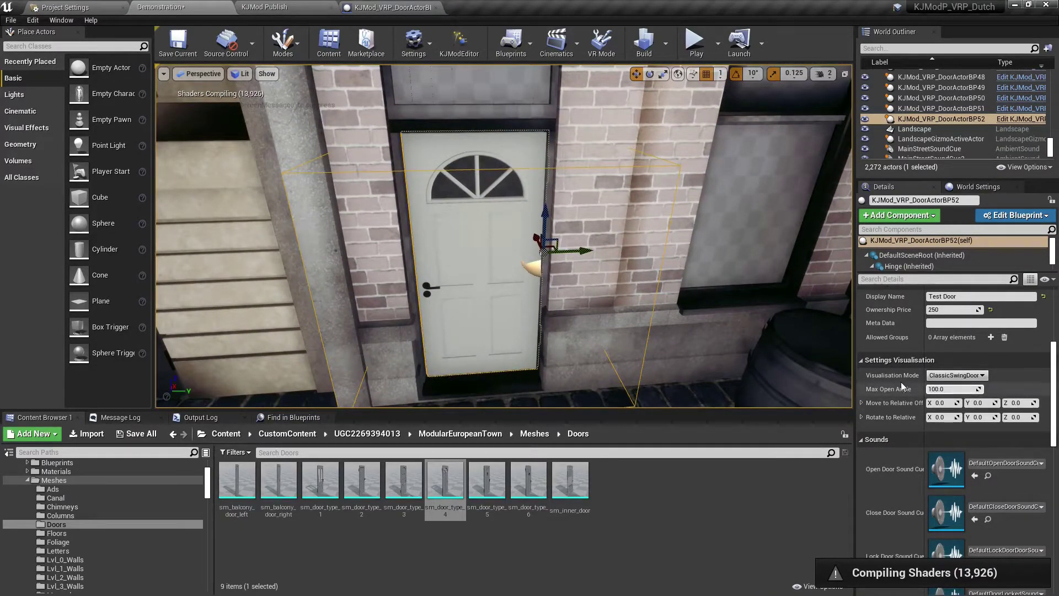
click(956, 376)
click(958, 392)
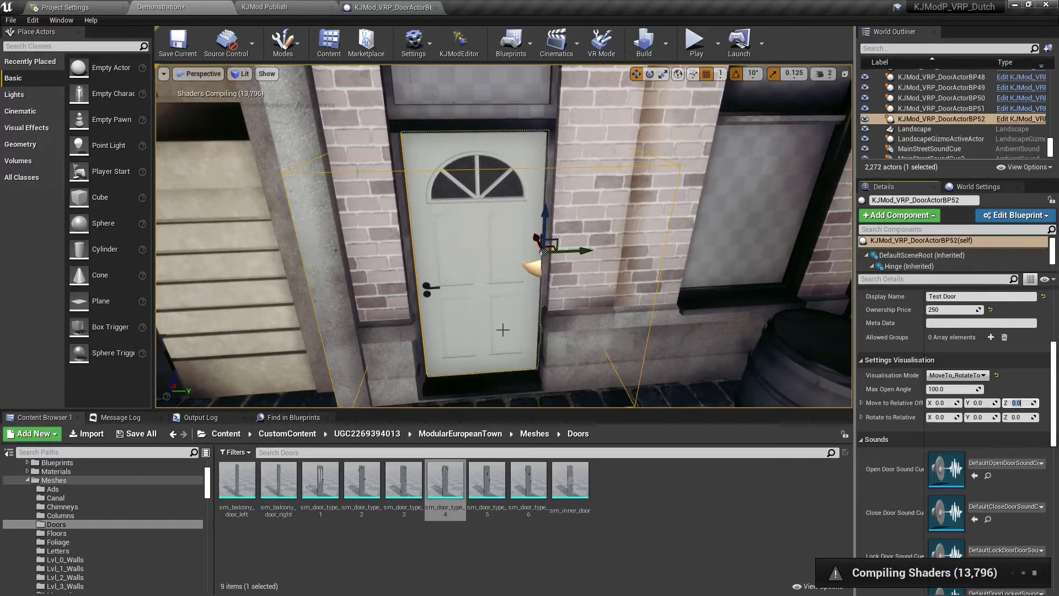
Switch to the KJModA_VRPDoor project and play-test DoorVP_ExampleLevel, walking around the example doors to watch how they open.
key(alt+Tab)
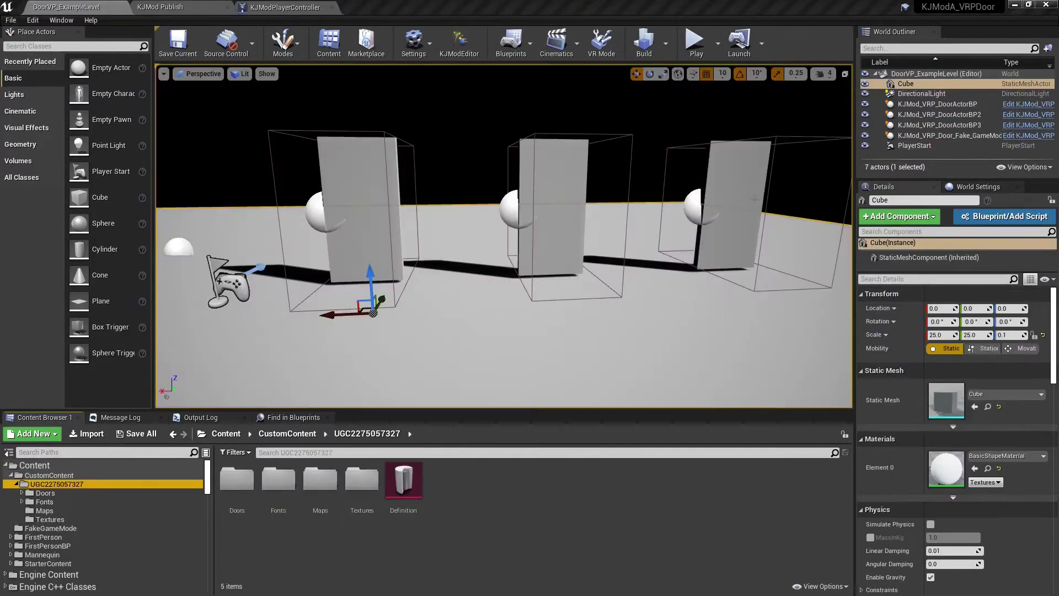
click(695, 44)
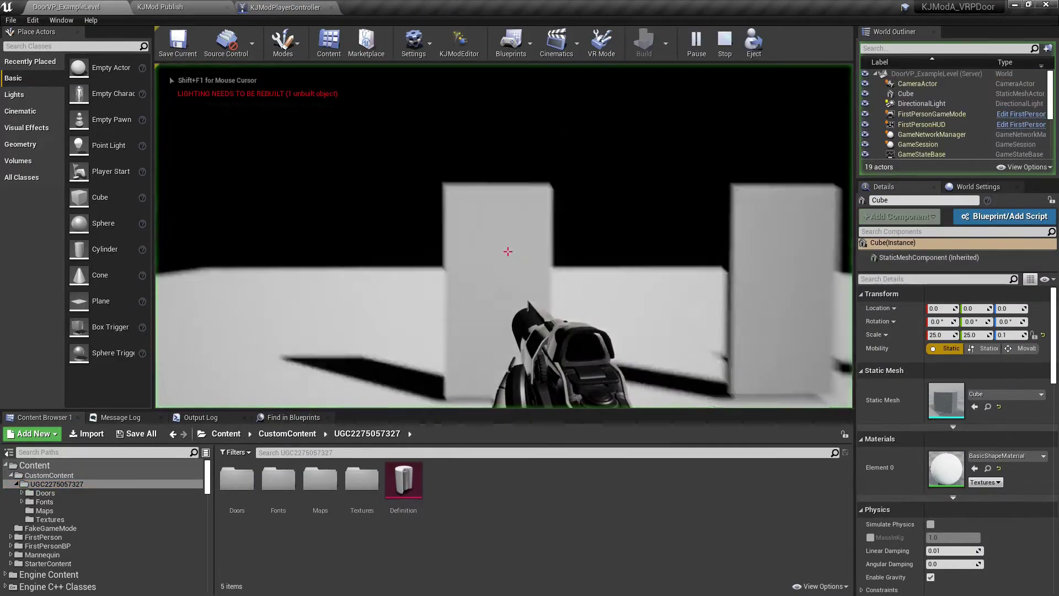
key(s)
key(d)
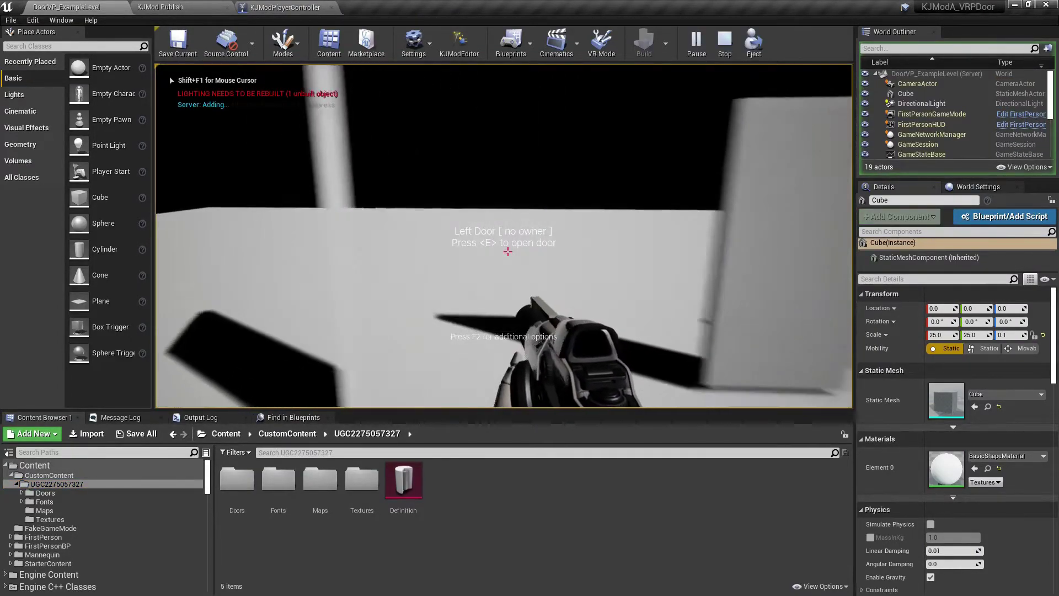
key(w)
key(d)
key(w)
key(s)
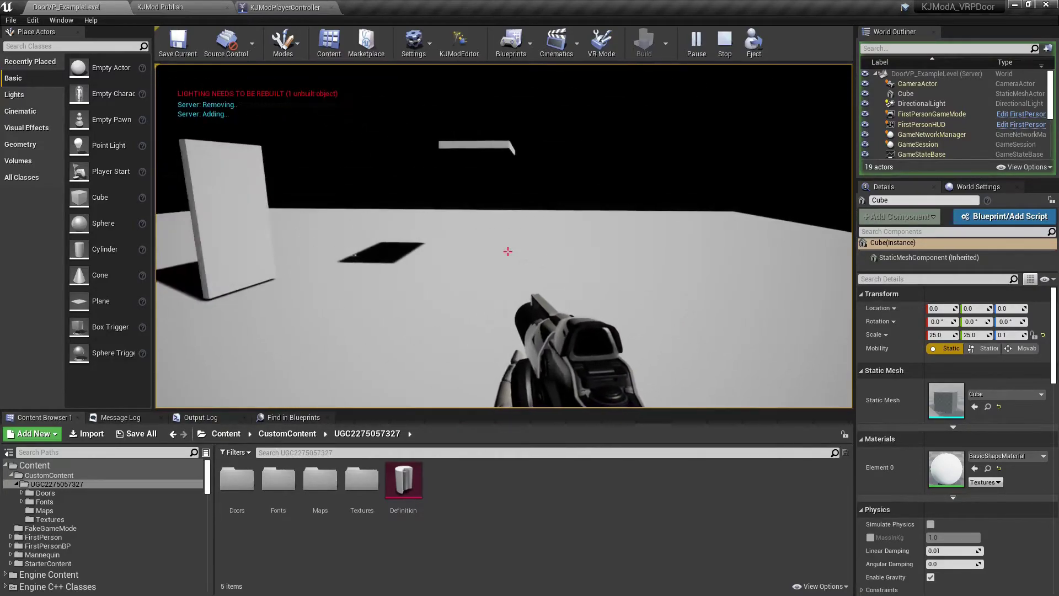
key(Escape)
Return to the KJModP_VRP_Dutch project and review the test door's visualisation and sound cue settings, and inspect the door from behind.
key(alt+Tab)
key(s)
right_drag(374, 117, 394, 111)
key(w)
key(s)
scroll(936, 478, down, 5)
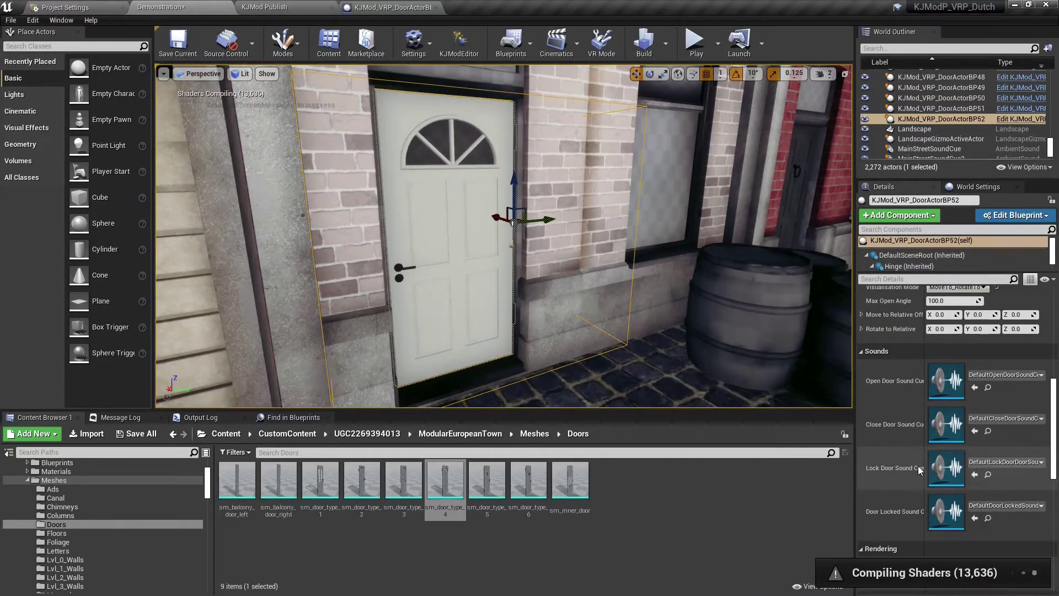
scroll(921, 422, down, 1)
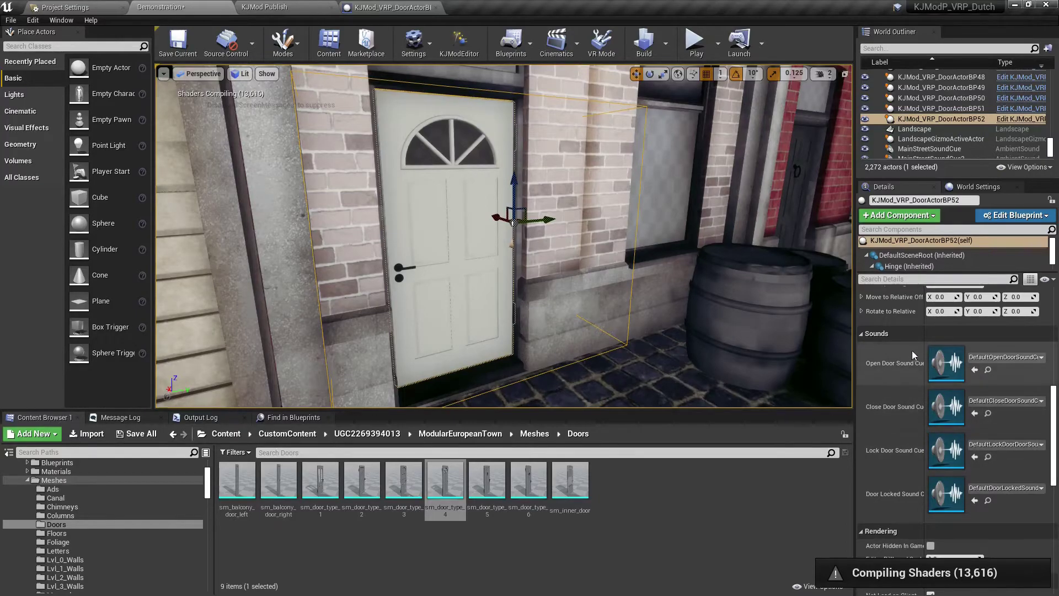
scroll(985, 387, up, 2)
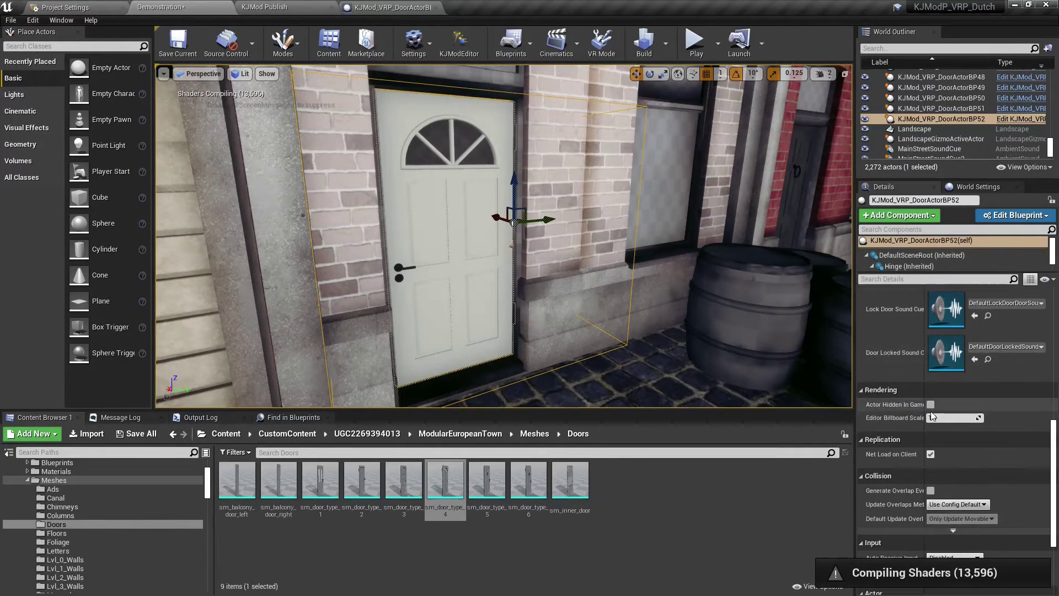
scroll(912, 418, down, 10)
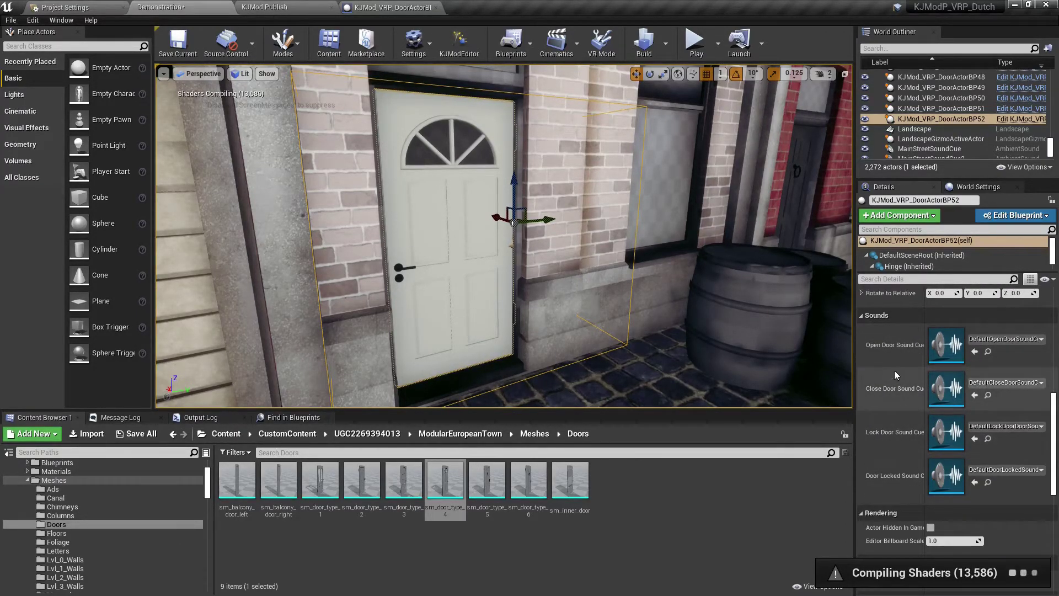
scroll(906, 407, up, 20)
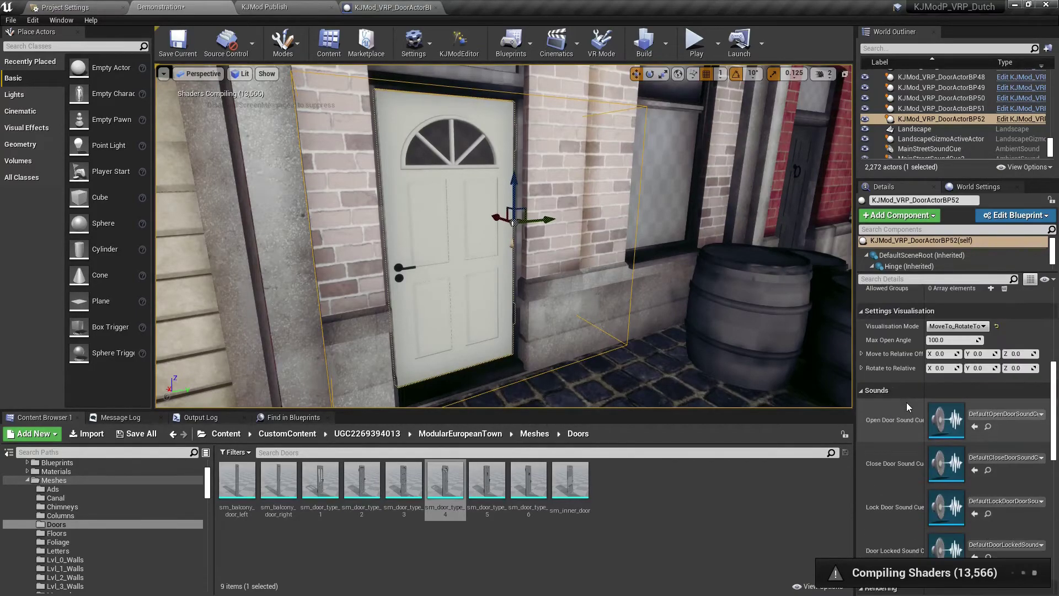
right_drag(607, 248, 663, 237)
right_drag(585, 263, 292, 309)
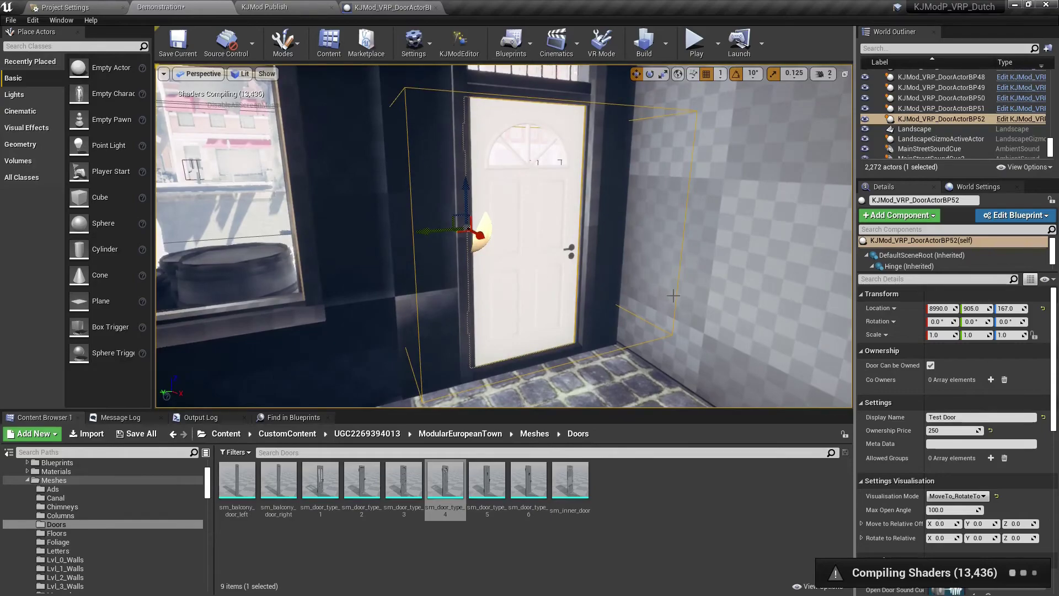